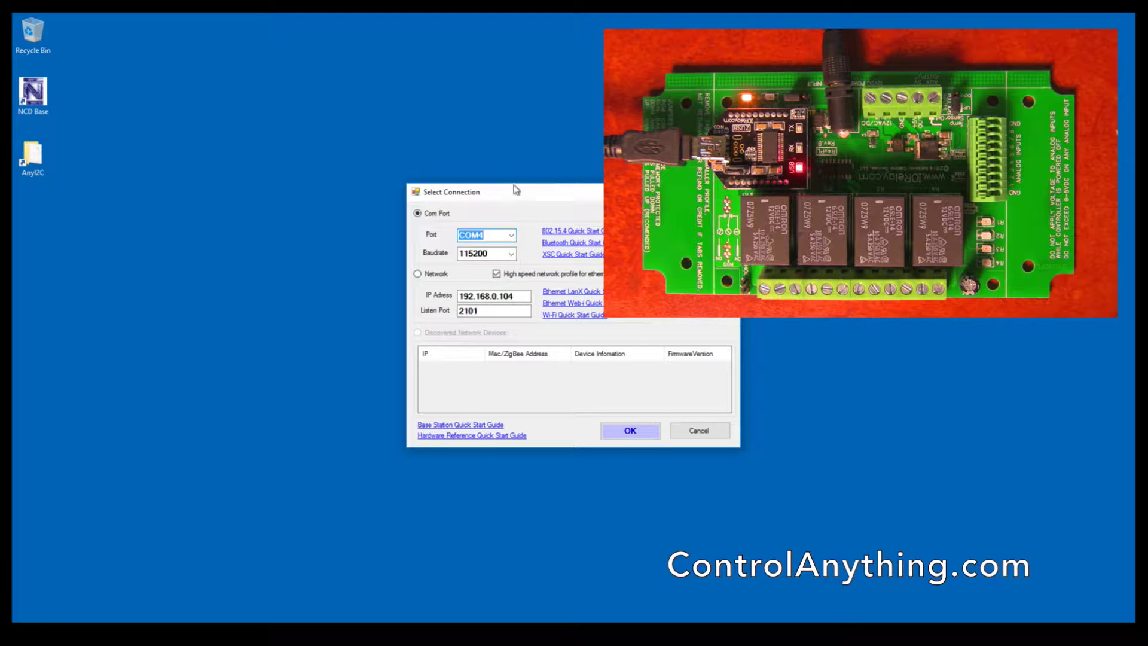
# Step: Connect to the controller on COM4 at 115200 baud, reaching the panel list with firmware 3.11
pyautogui.moveTo(519, 191); pyautogui.dragTo(230, 123)
pyautogui.click(225, 159)
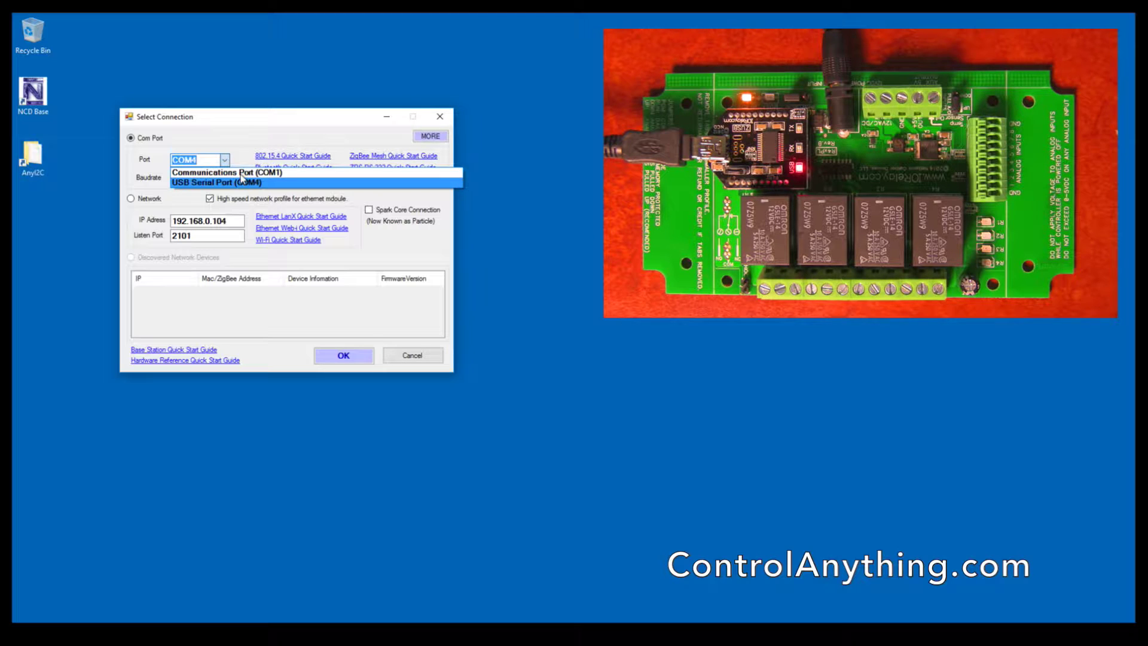
pyautogui.click(242, 178)
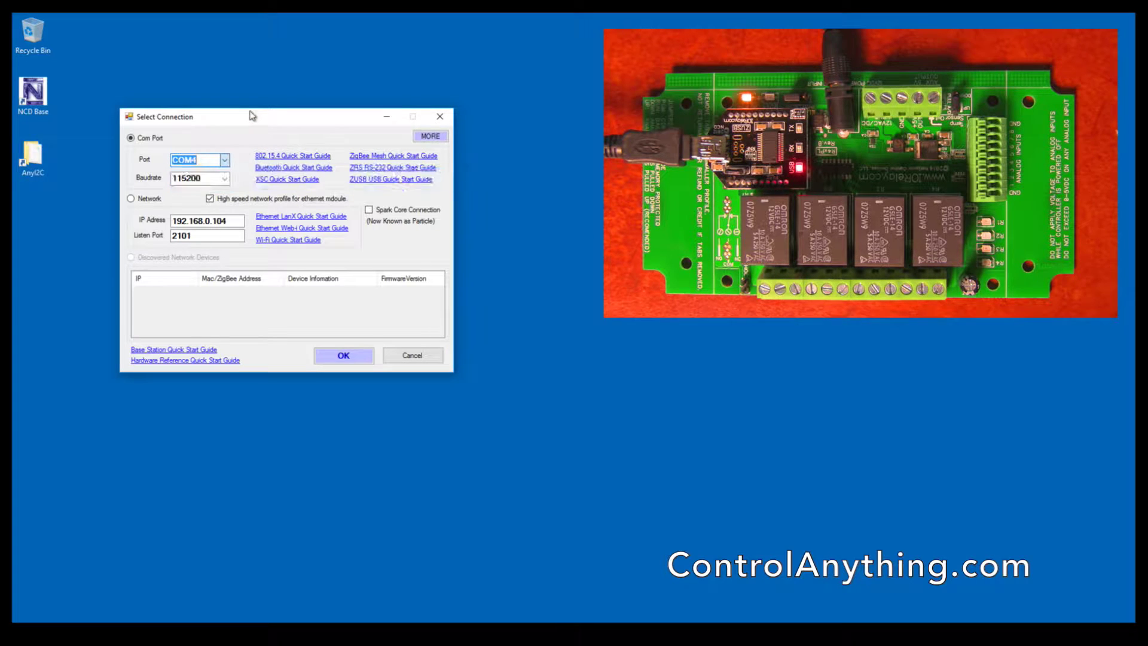
pyautogui.click(226, 177)
pyautogui.click(226, 177)
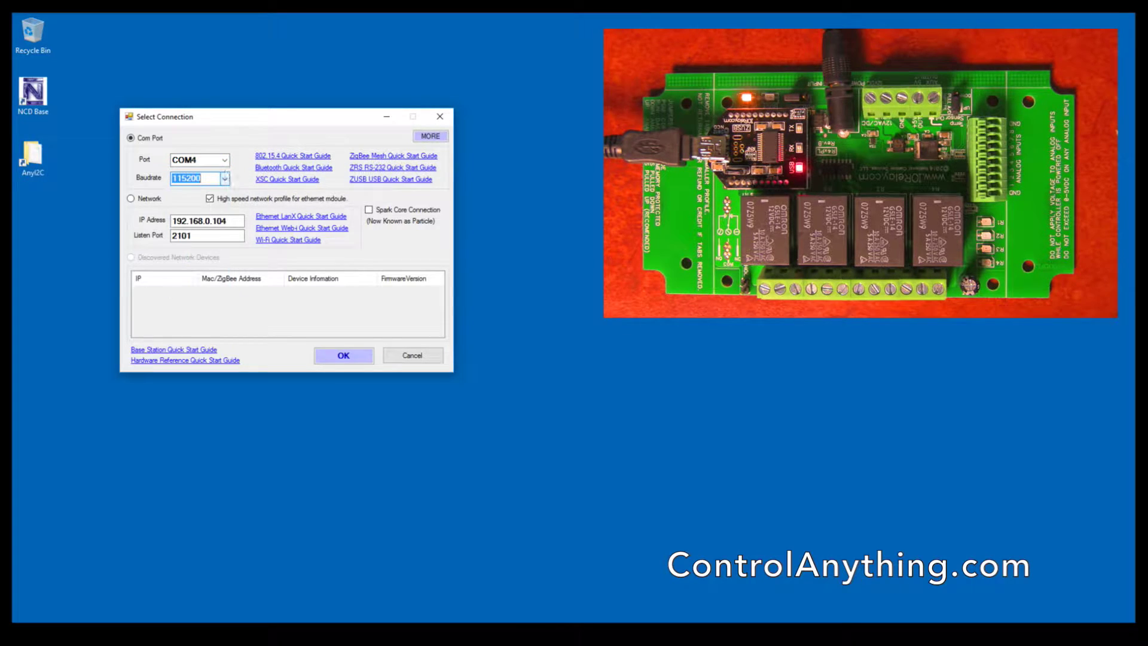
pyautogui.click(329, 353)
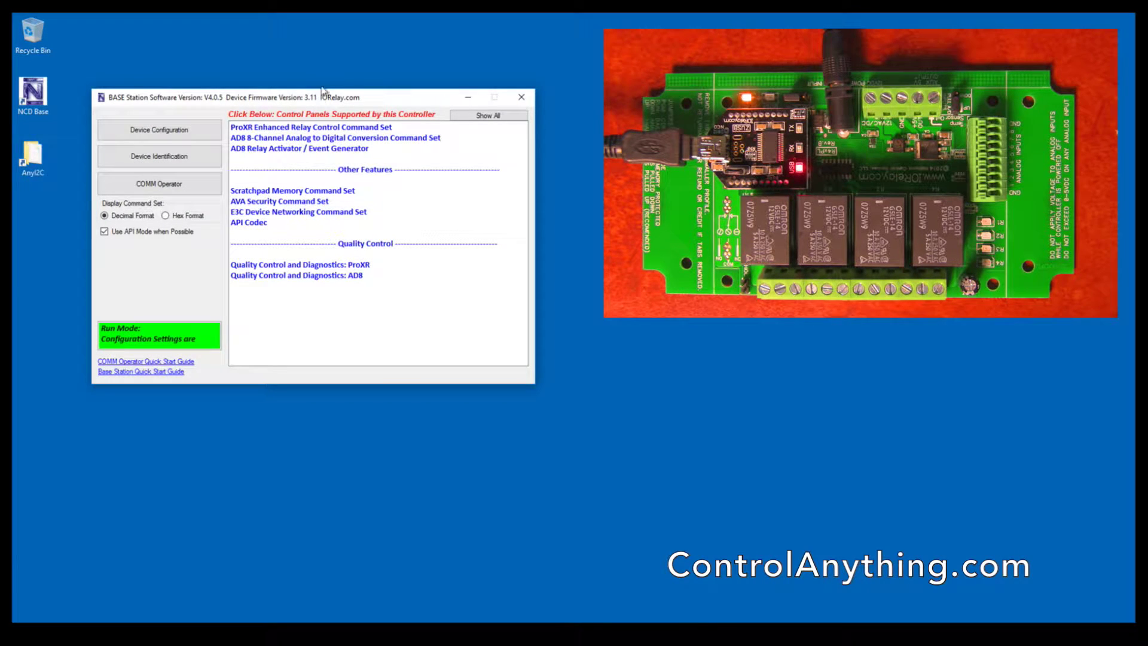
pyautogui.moveTo(322, 97); pyautogui.dragTo(319, 59)
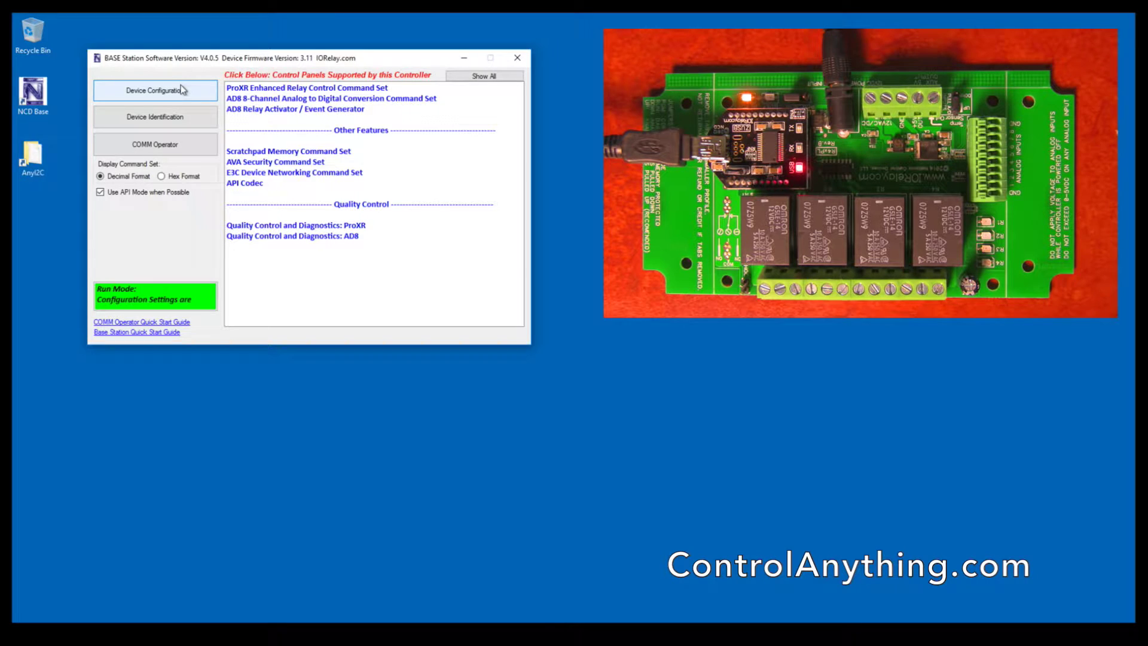
pyautogui.click(155, 90)
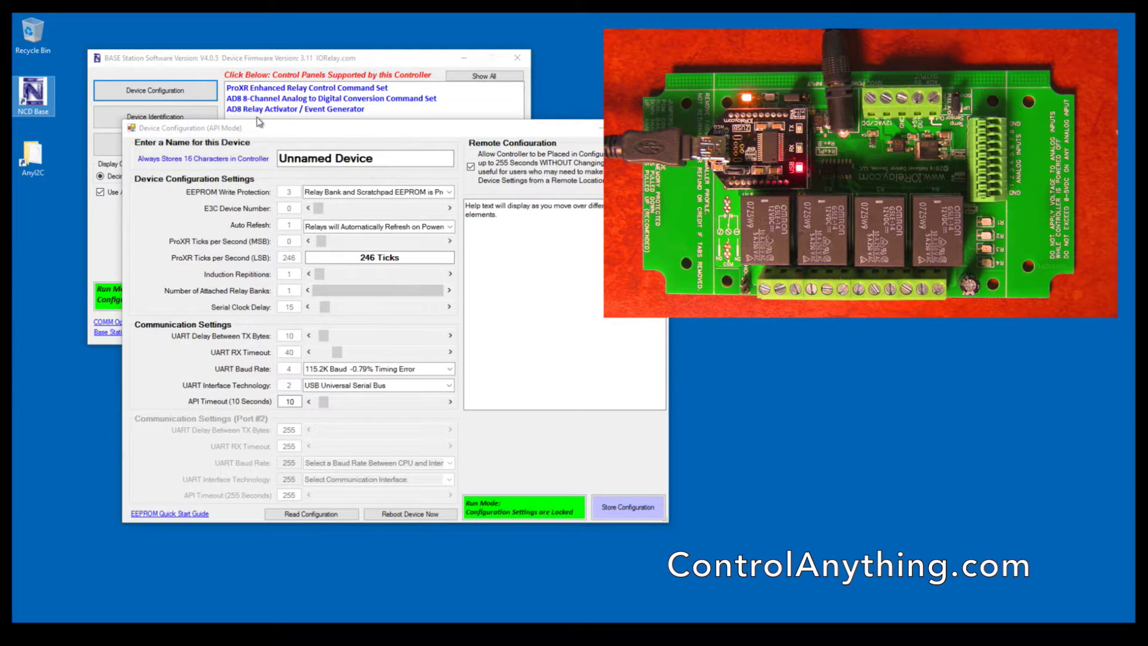
pyautogui.moveTo(259, 132); pyautogui.dragTo(178, 124)
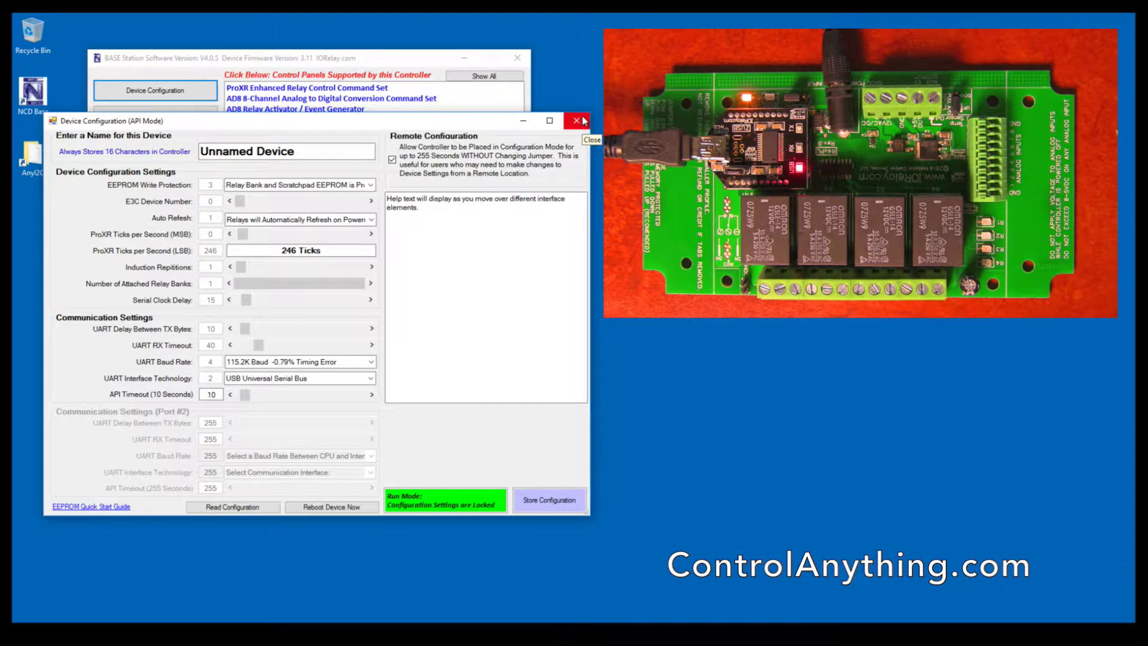
pyautogui.click(577, 121)
pyautogui.click(179, 116)
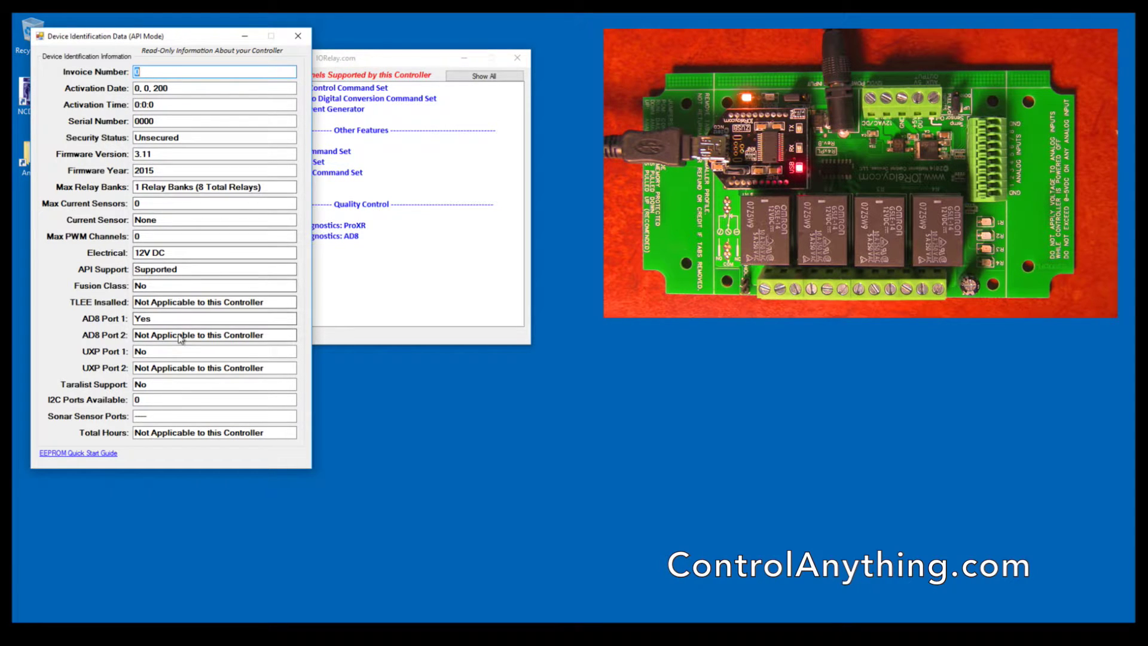
pyautogui.click(298, 36)
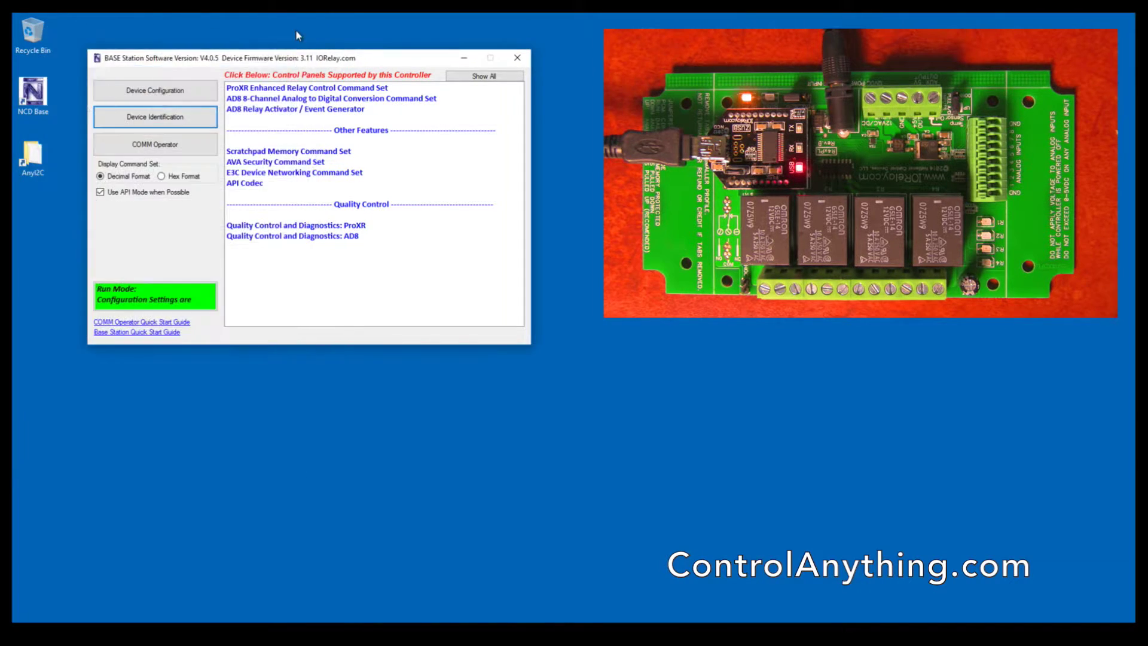
# Step: Open the Comm Operator terminal, postponing the trial registration with Register Later
pyautogui.click(168, 153)
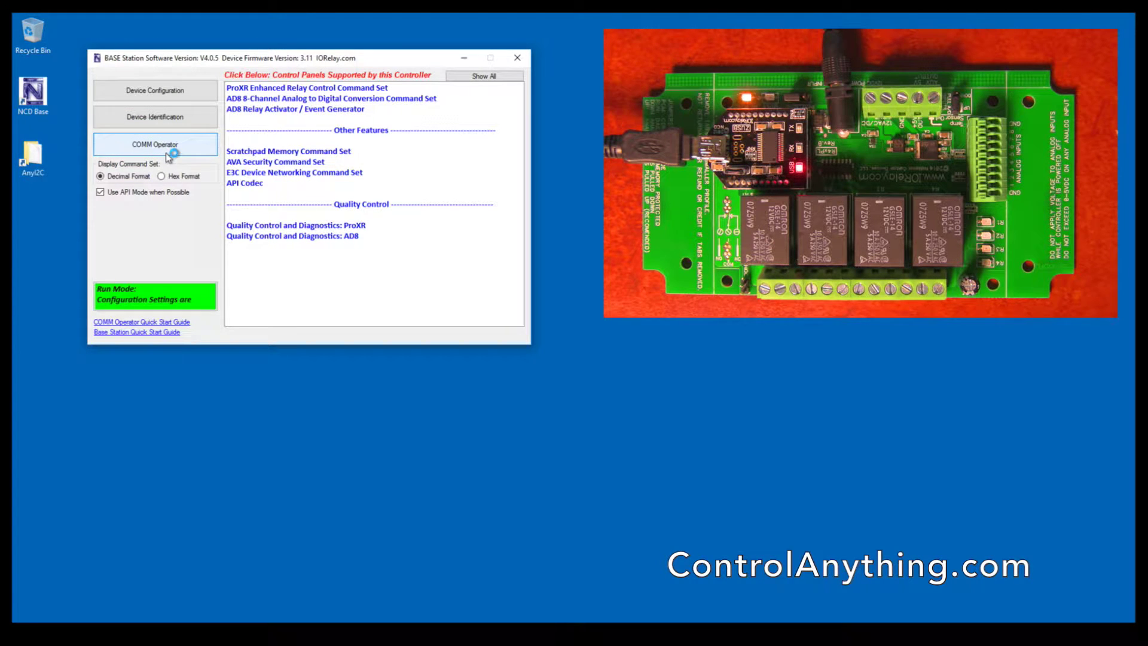
pyautogui.moveTo(509, 220); pyautogui.dragTo(195, 282)
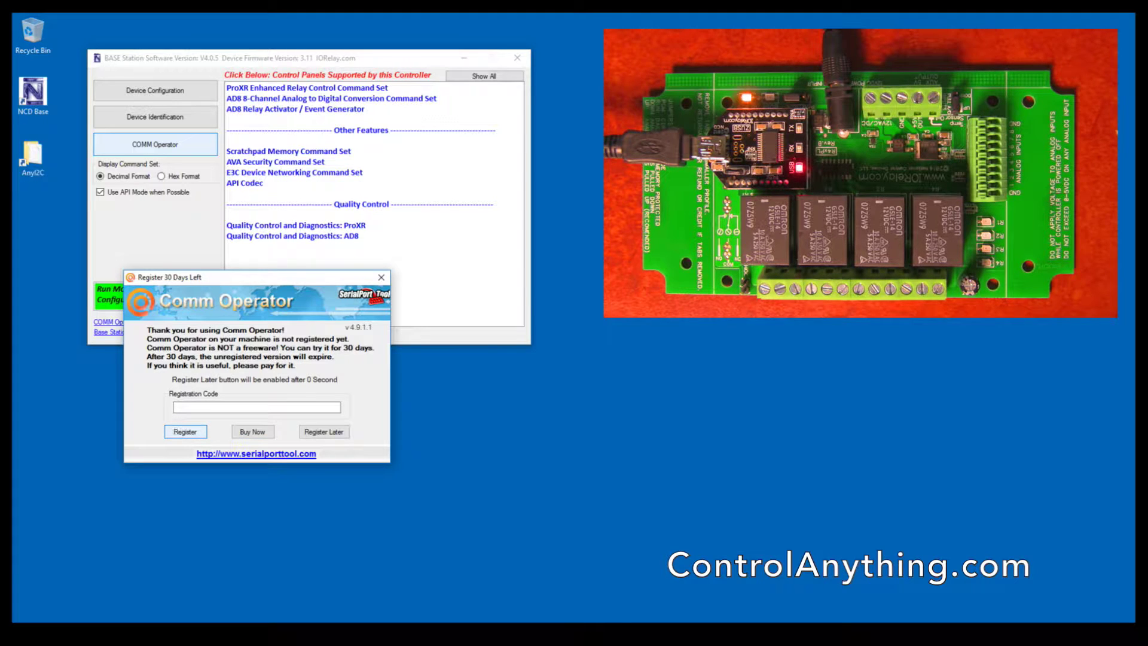
pyautogui.click(313, 426)
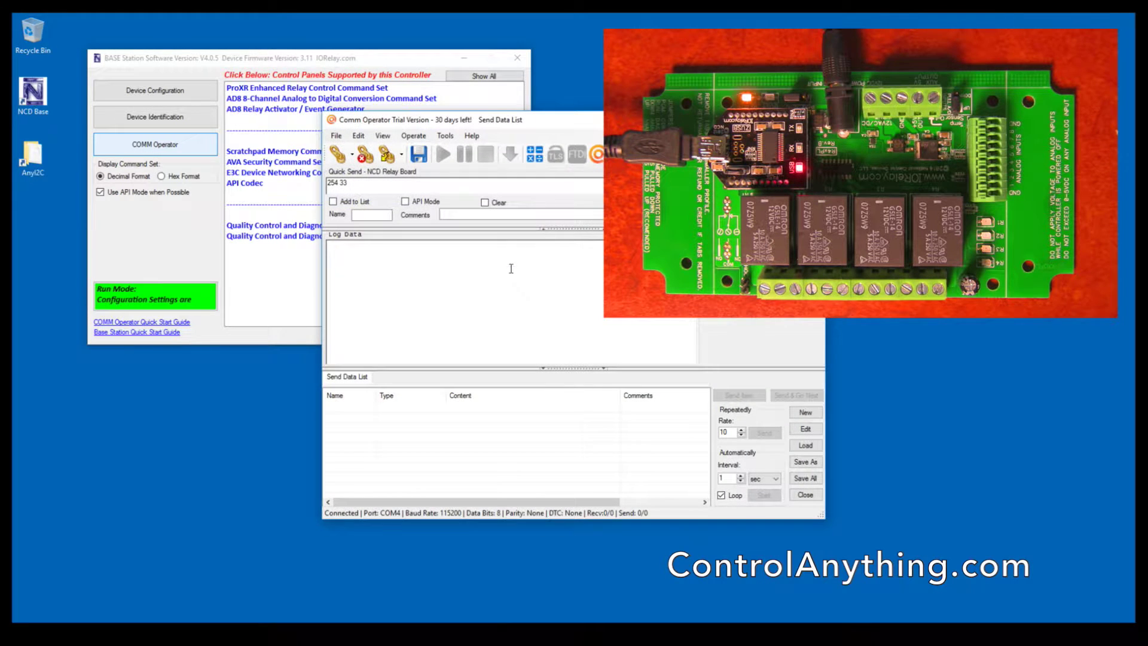
pyautogui.moveTo(543, 120); pyautogui.dragTo(248, 172)
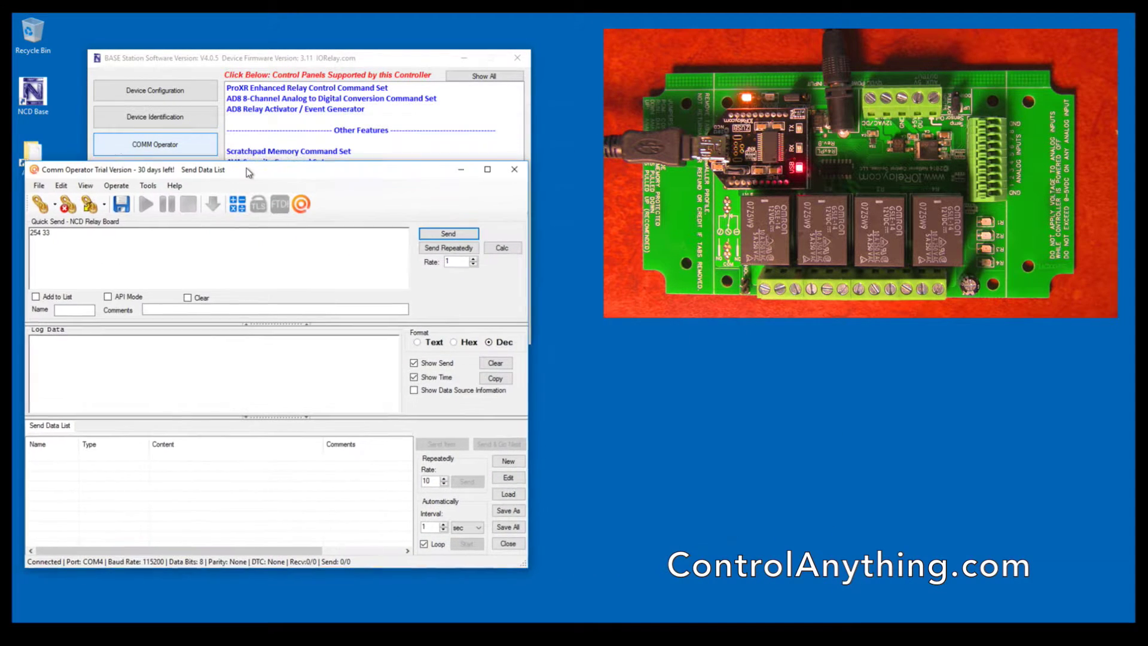
# Step: Send 254 33 in API mode, receiving 170 01 85 00, then close Comm Operator
pyautogui.click(155, 259)
pyautogui.click(108, 296)
pyautogui.click(450, 233)
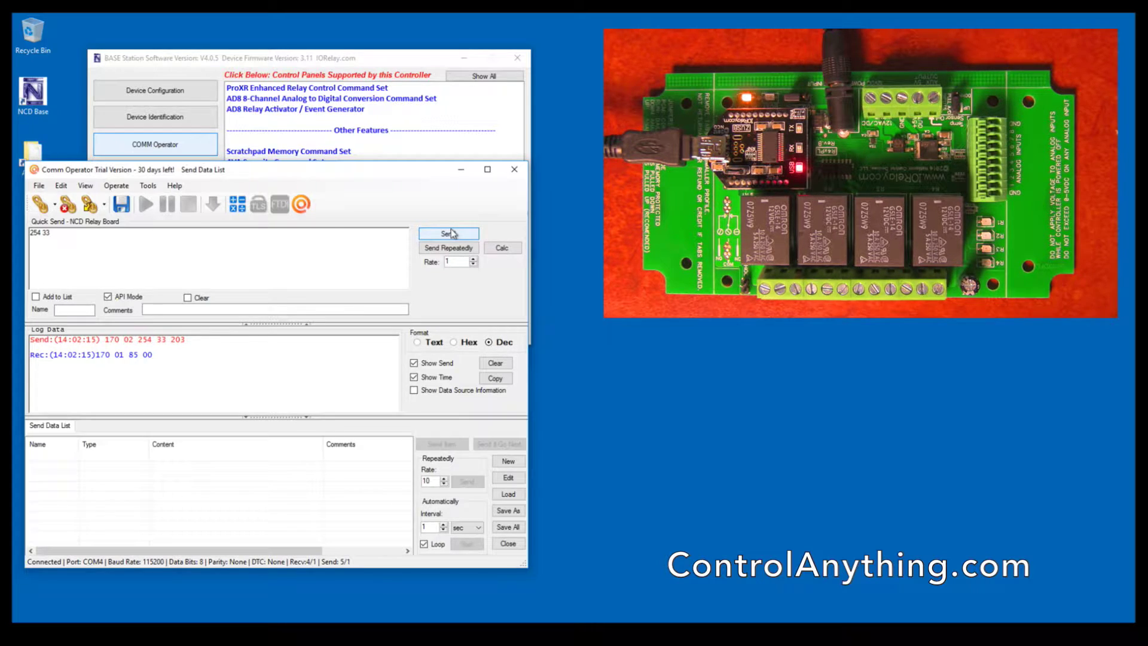
pyautogui.click(515, 171)
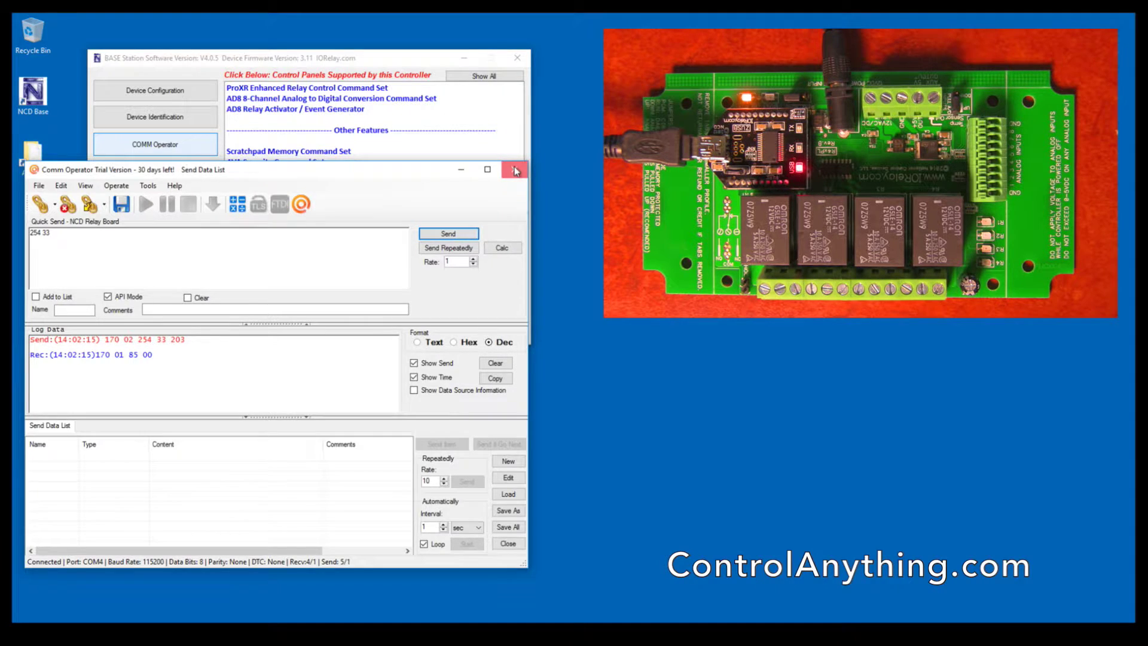
# Step: In the ProXR Enhanced panel, toggle relays 1 and 2 on and off, then read all 8 relay statuses
pyautogui.click(291, 89)
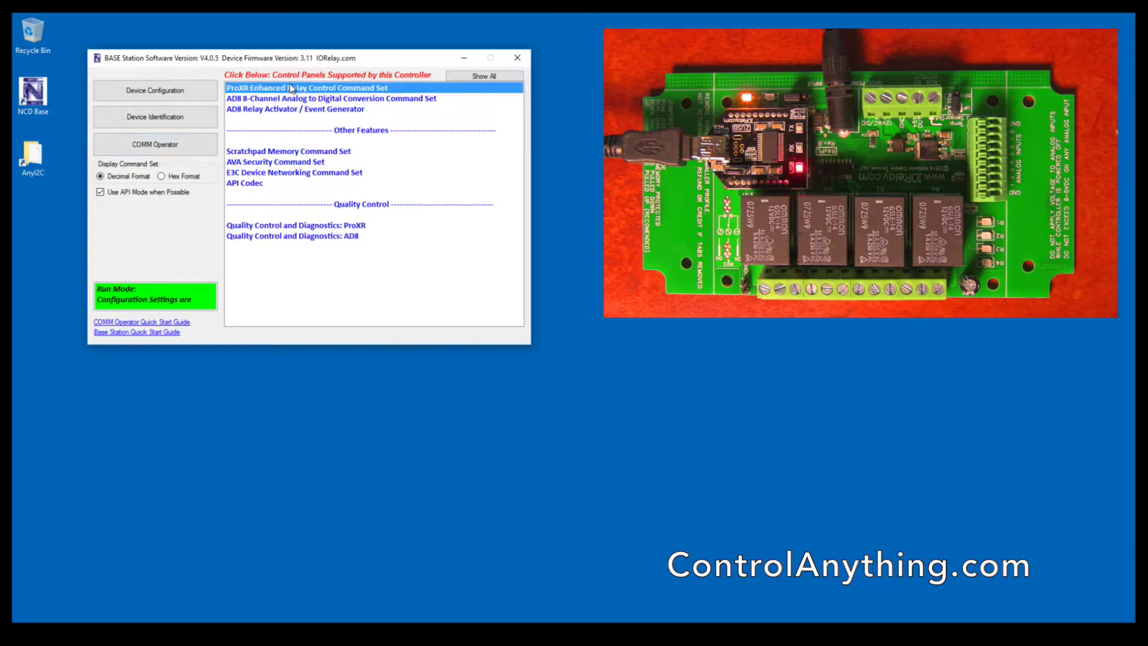
pyautogui.moveTo(292, 79); pyautogui.dragTo(260, 106)
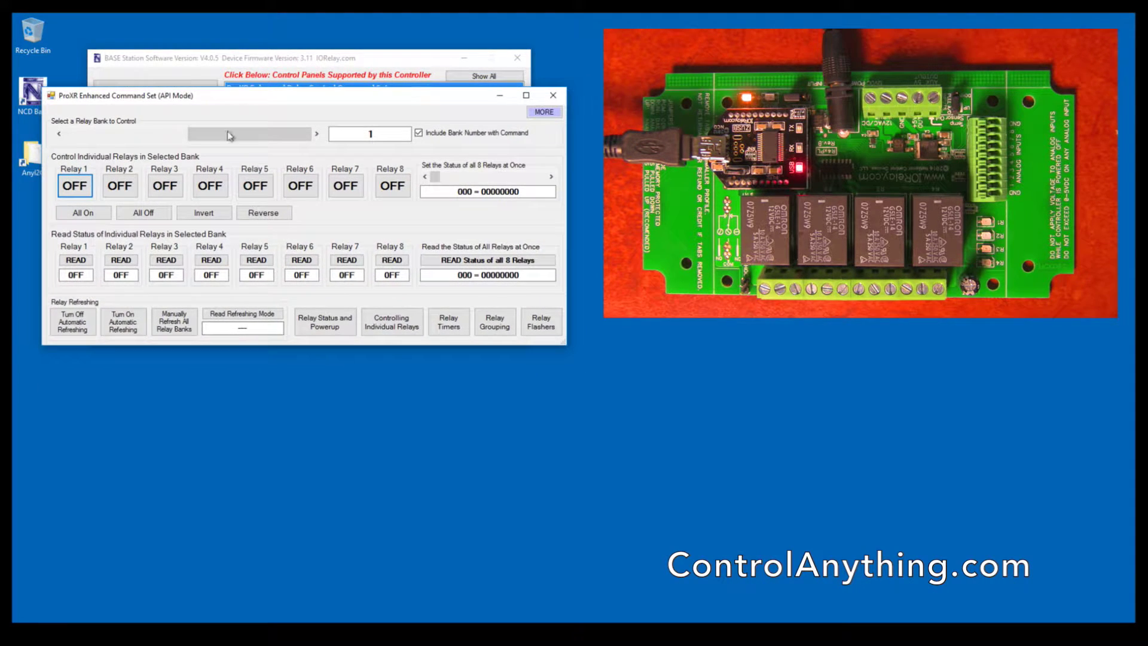
pyautogui.click(75, 185)
pyautogui.click(120, 186)
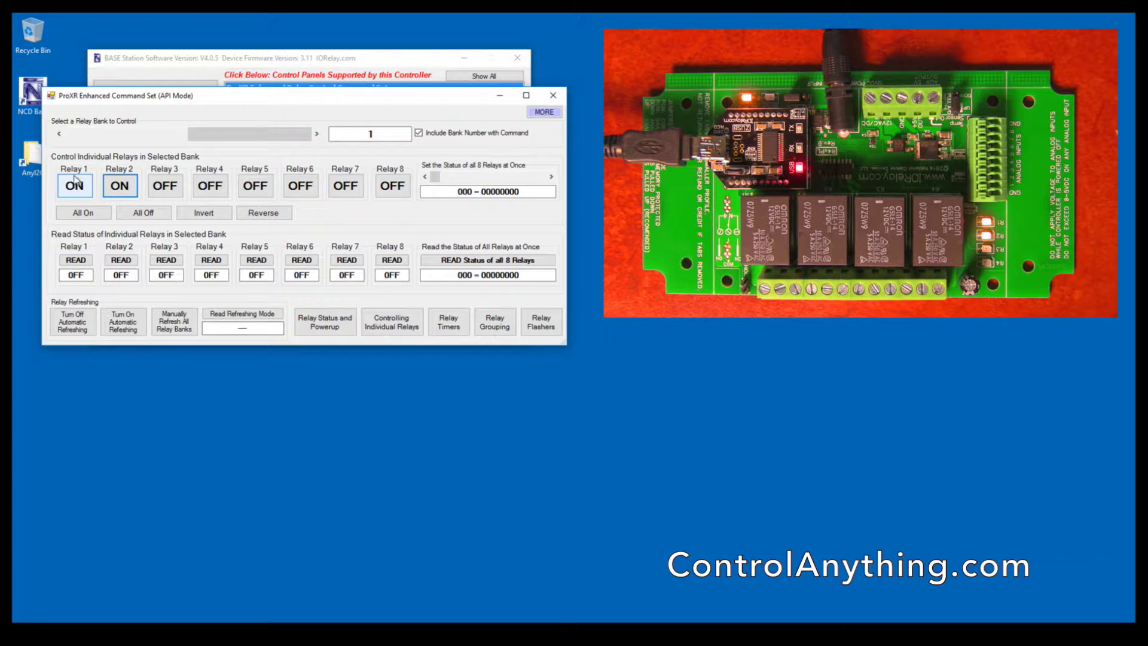
pyautogui.click(75, 185)
pyautogui.click(120, 186)
pyautogui.click(437, 260)
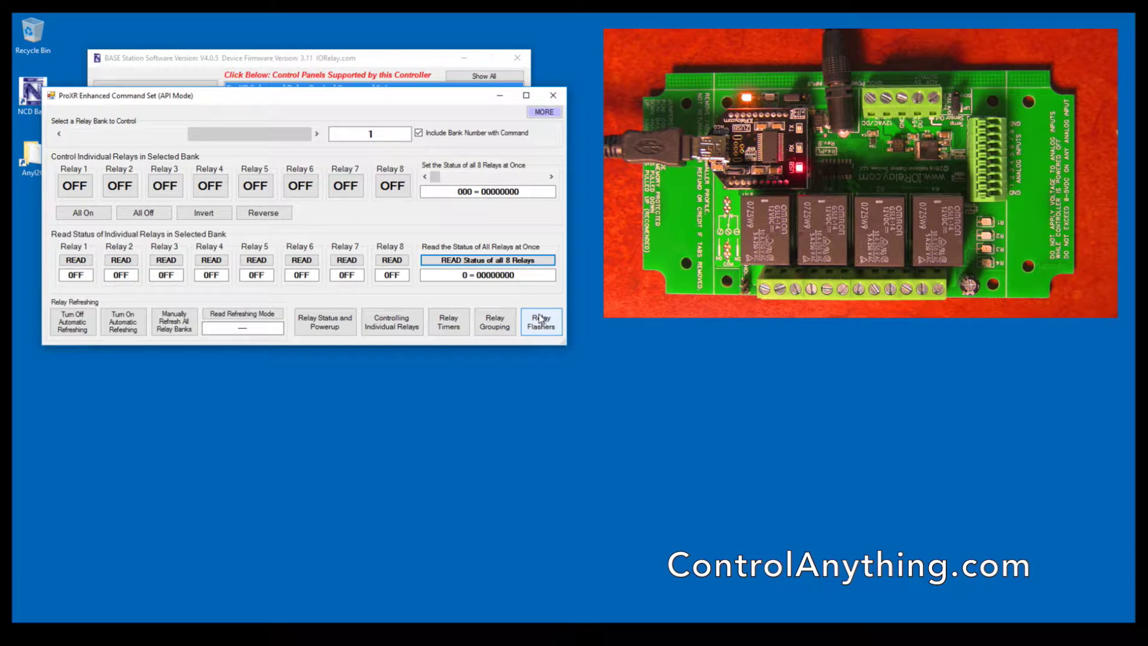
pyautogui.click(544, 112)
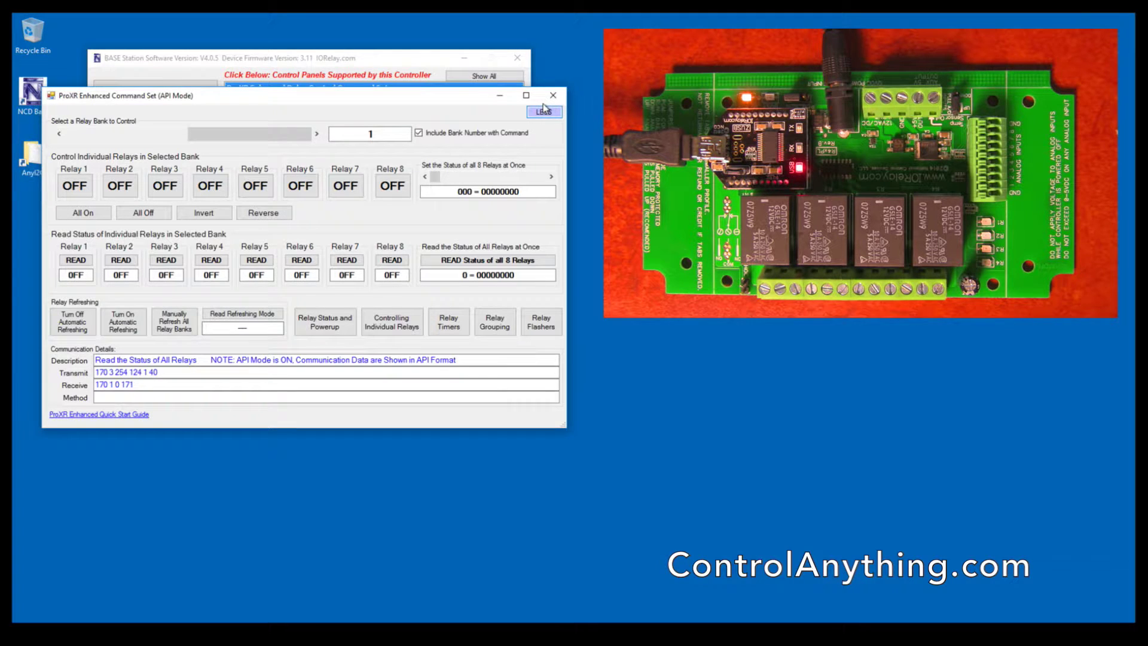
pyautogui.click(545, 110)
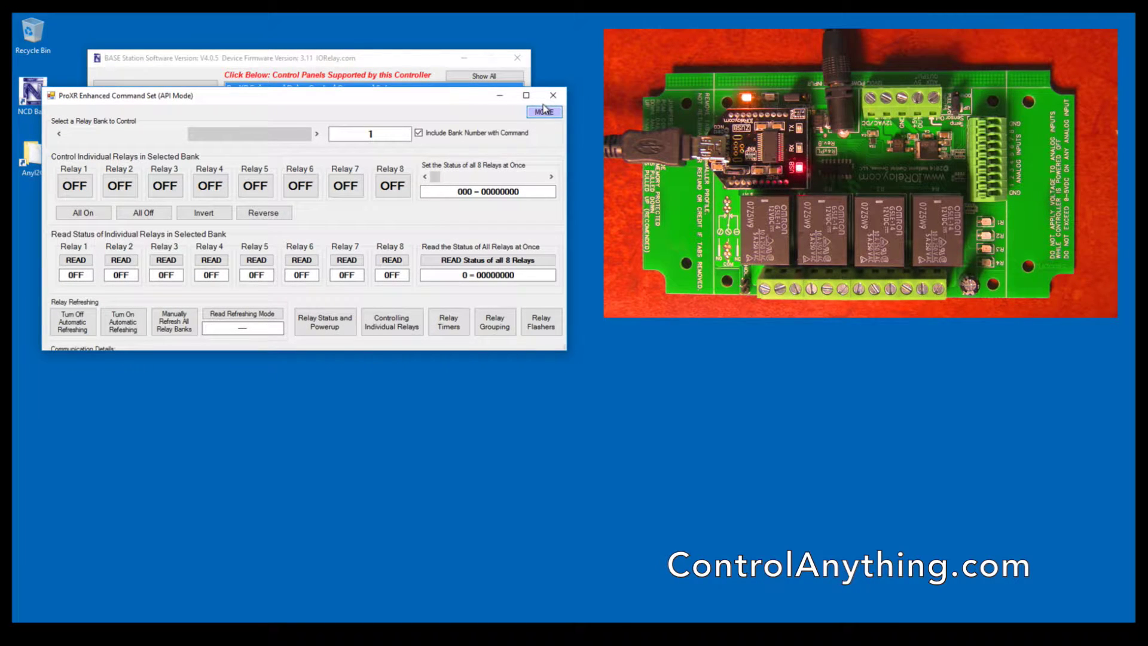
pyautogui.click(544, 111)
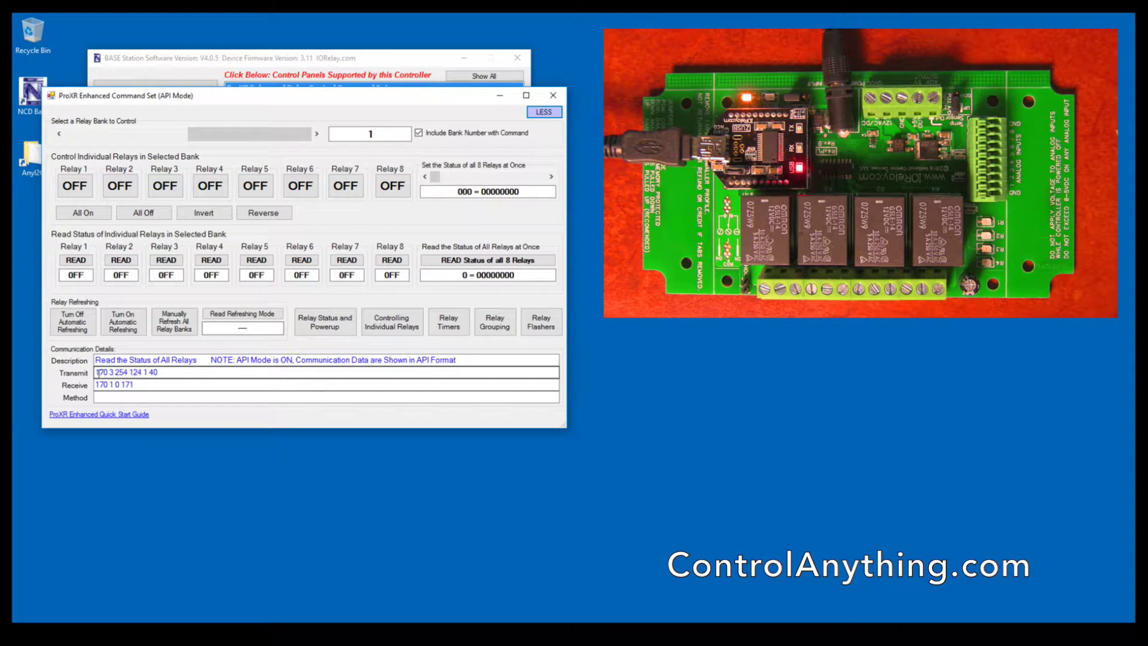
pyautogui.moveTo(137, 384); pyautogui.dragTo(99, 390)
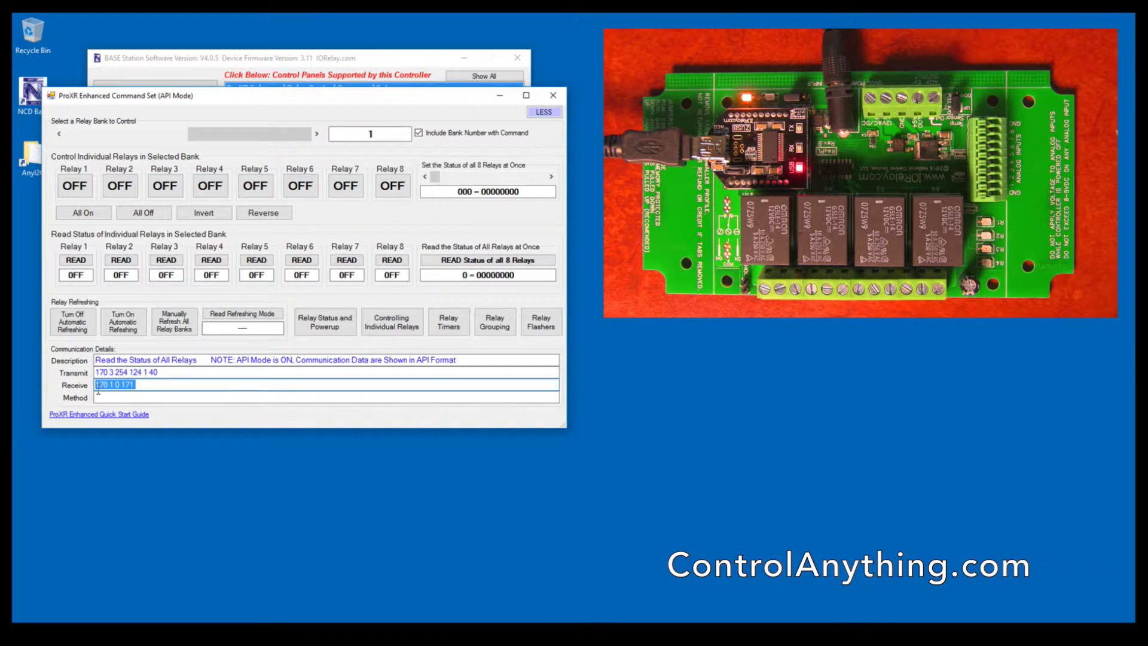
pyautogui.click(75, 180)
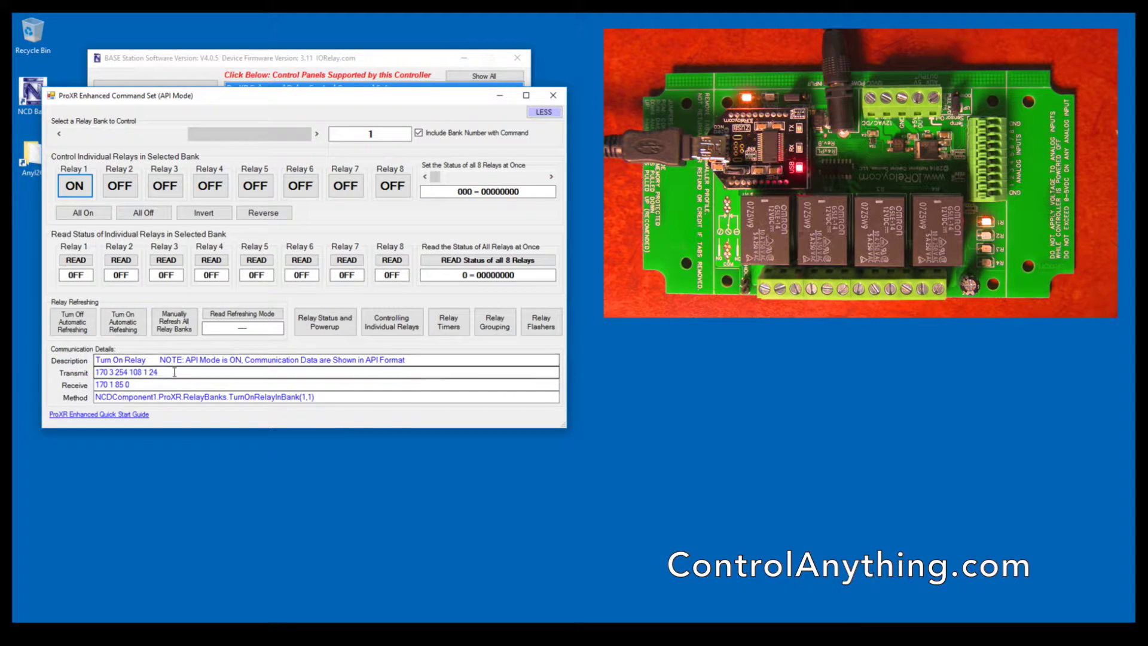
pyautogui.moveTo(159, 372); pyautogui.dragTo(78, 387)
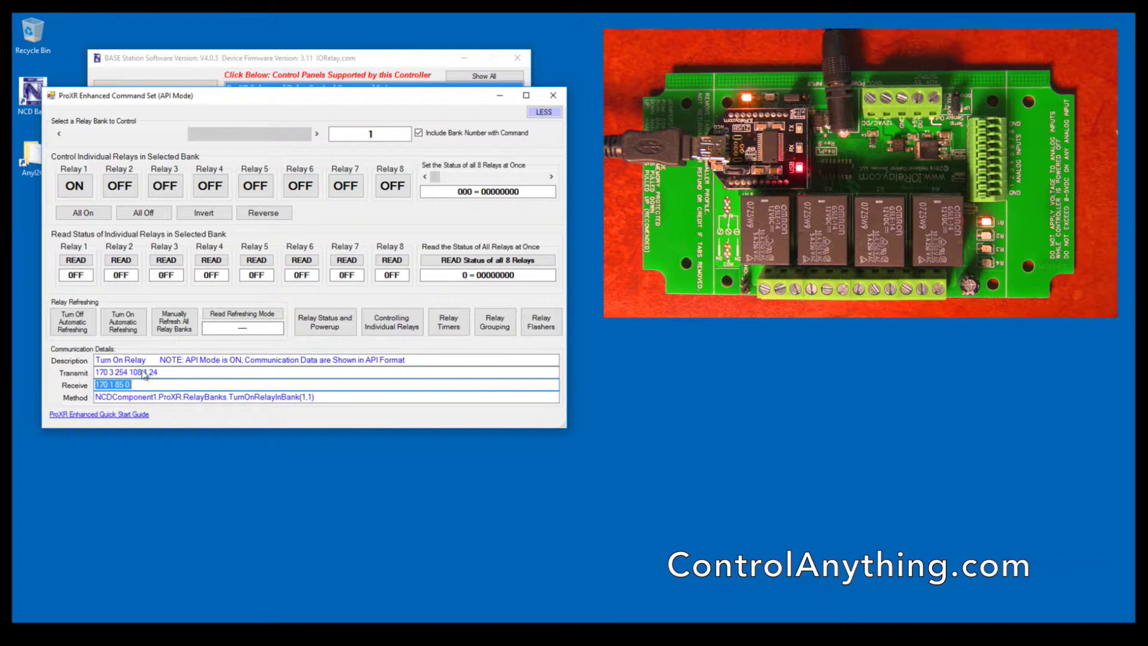
# Step: Turn relays 2, 3, 4 on, then 3, 2, 1 off, leaving only relay 4 on, and close
pyautogui.click(125, 182)
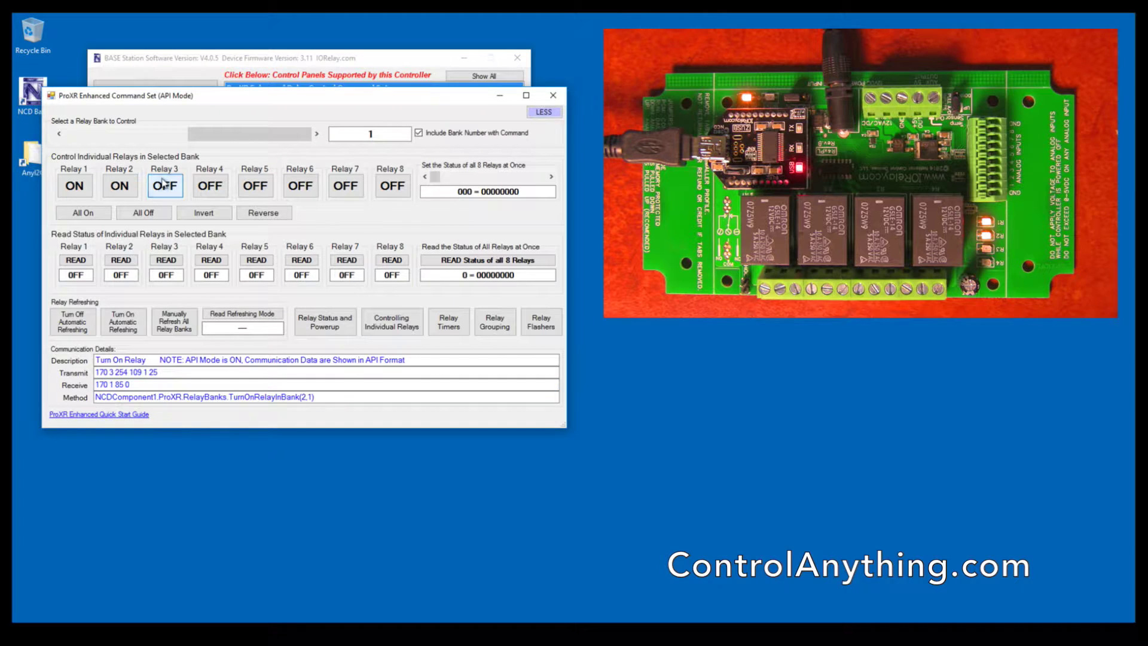
pyautogui.click(162, 185)
pyautogui.click(210, 185)
pyautogui.click(156, 184)
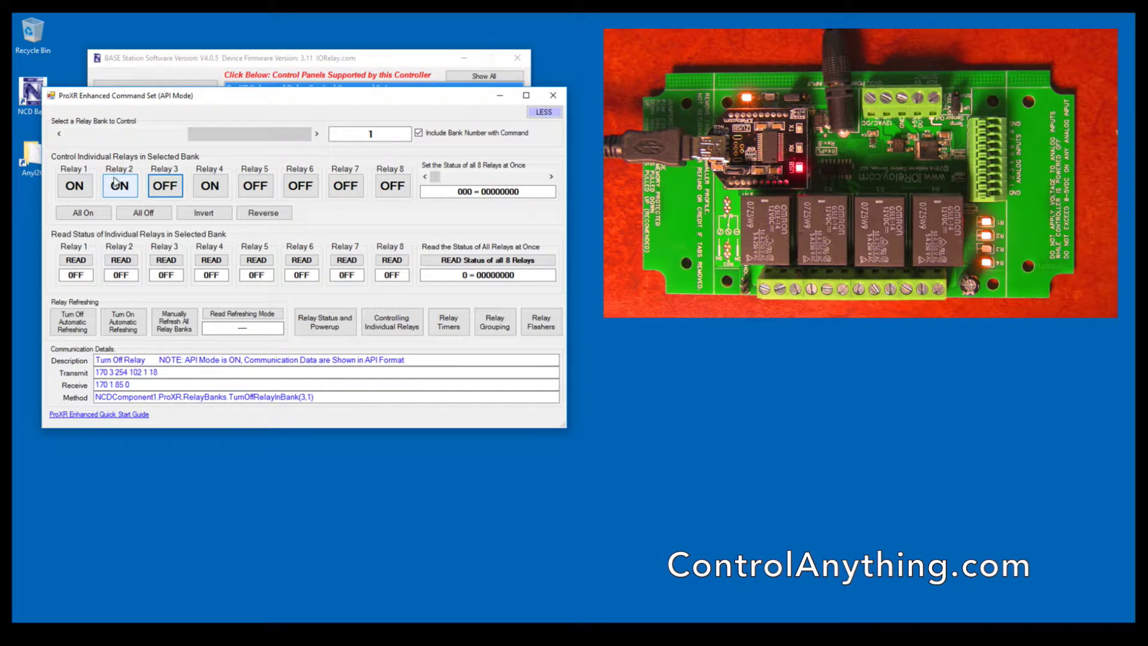
pyautogui.click(120, 183)
pyautogui.click(84, 181)
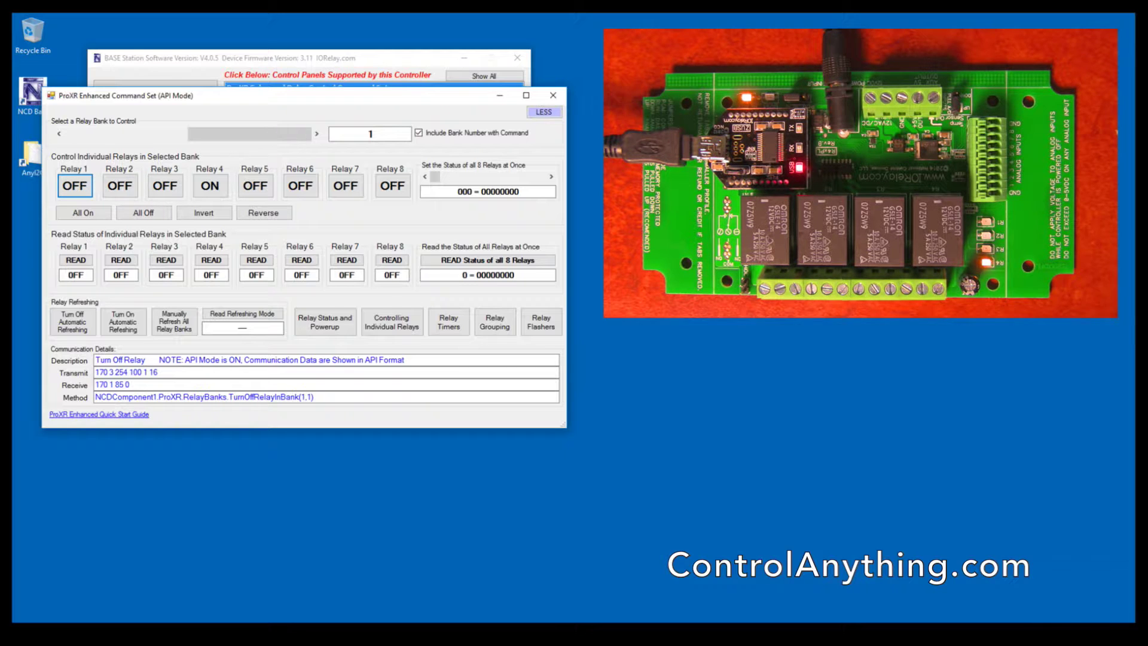
pyautogui.click(551, 96)
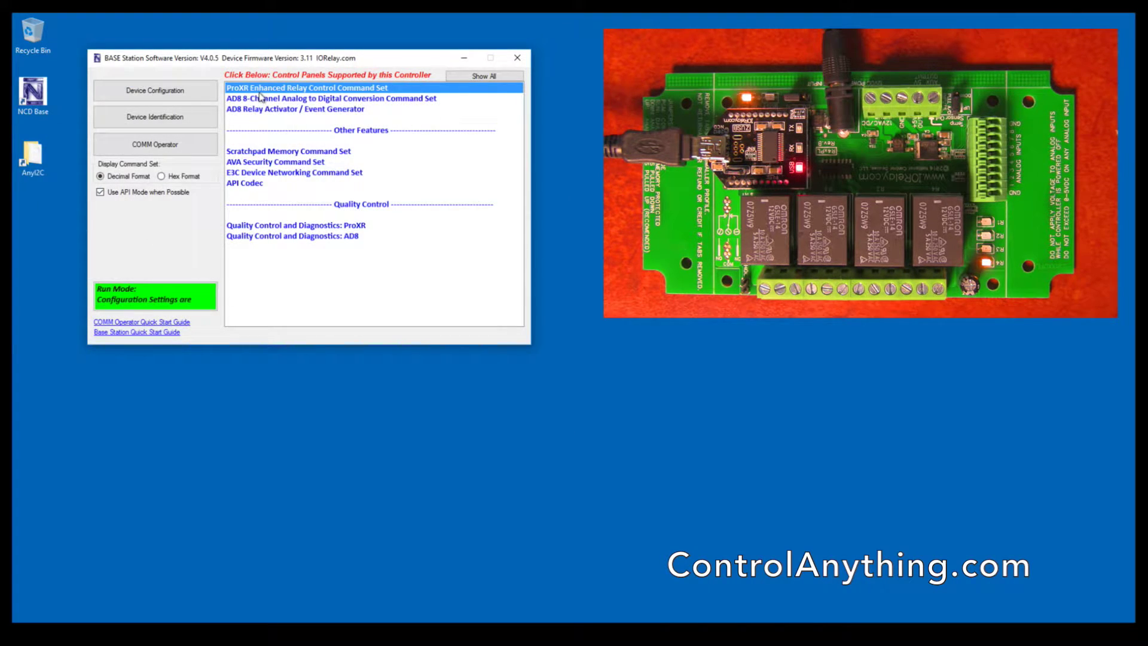
# Step: Read the AD8 analog inputs one at a time and all eight at once, each 255 at 5V, then close
pyautogui.click(260, 97)
pyautogui.moveTo(263, 98); pyautogui.dragTo(225, 139)
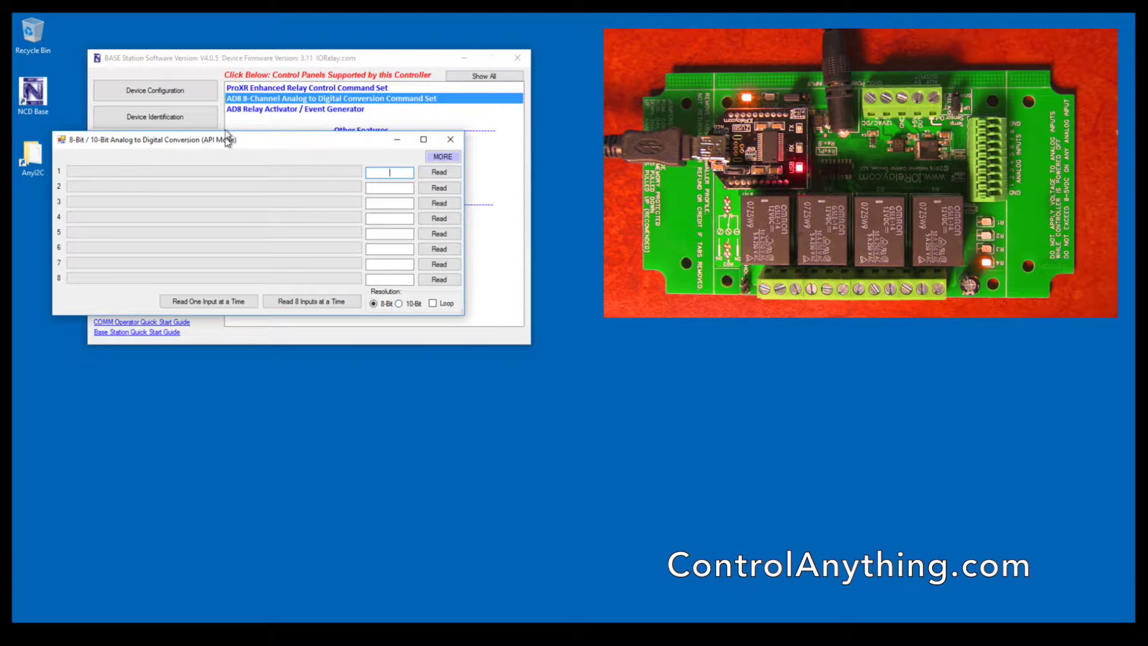
pyautogui.click(225, 301)
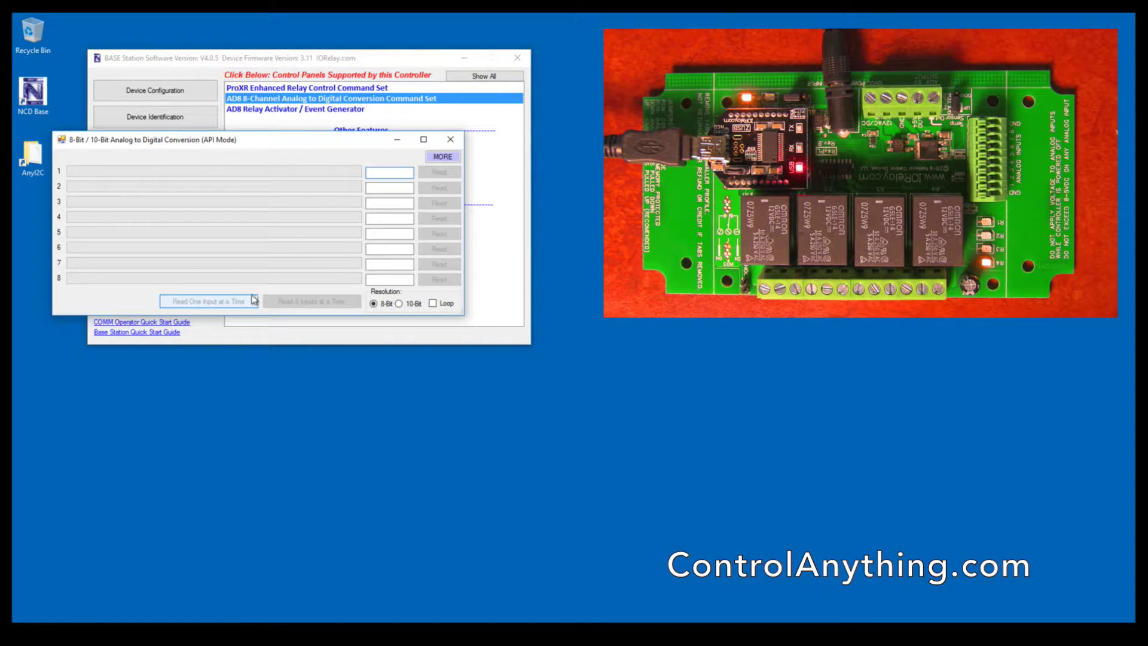
pyautogui.click(280, 301)
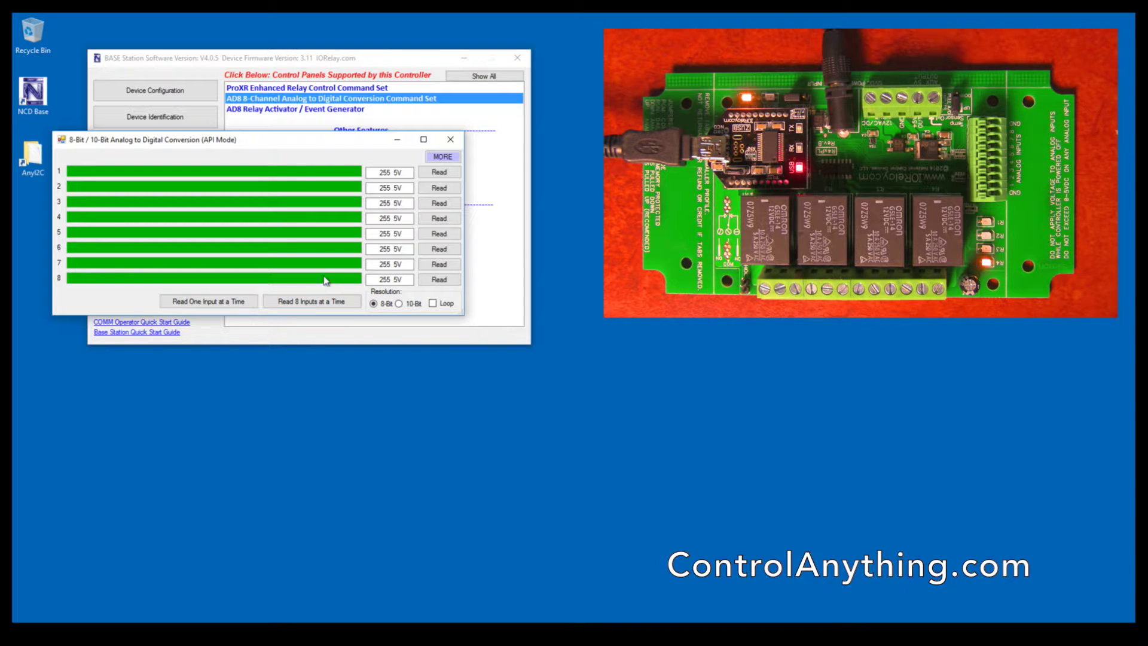
pyautogui.click(450, 133)
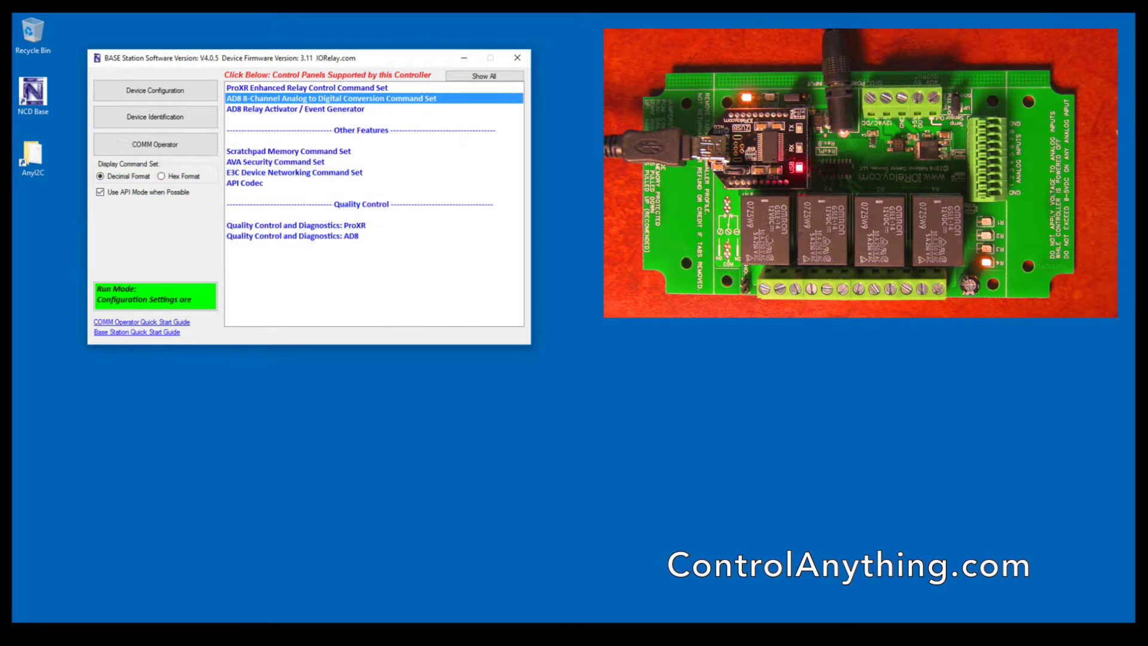
pyautogui.click(301, 108)
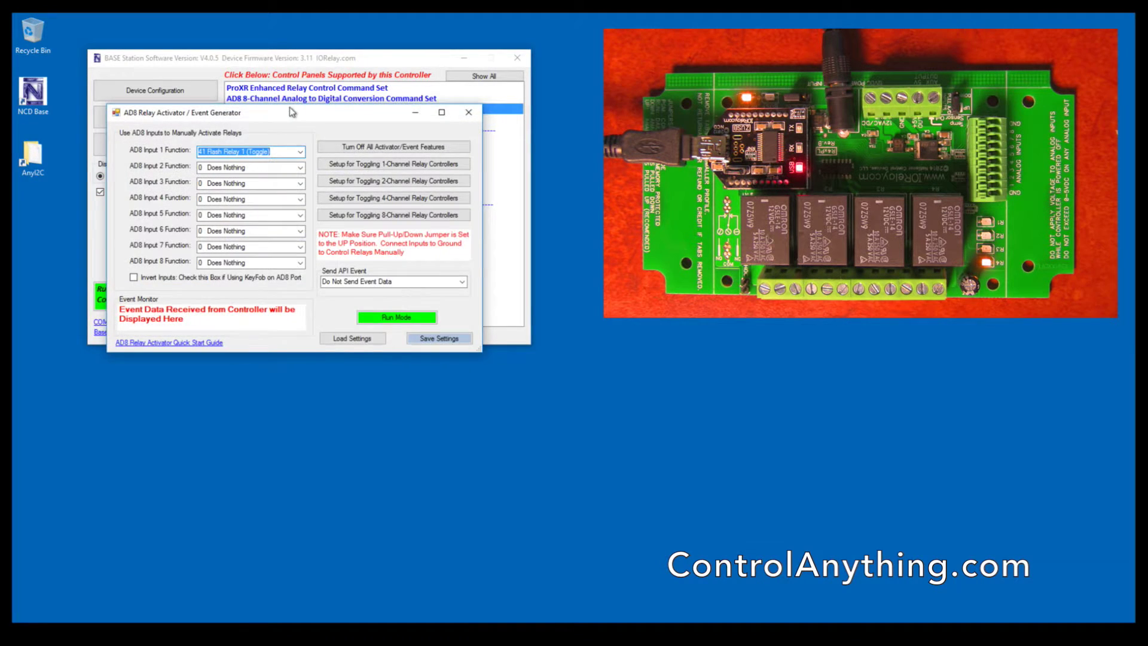
pyautogui.moveTo(291, 113); pyautogui.dragTo(236, 166)
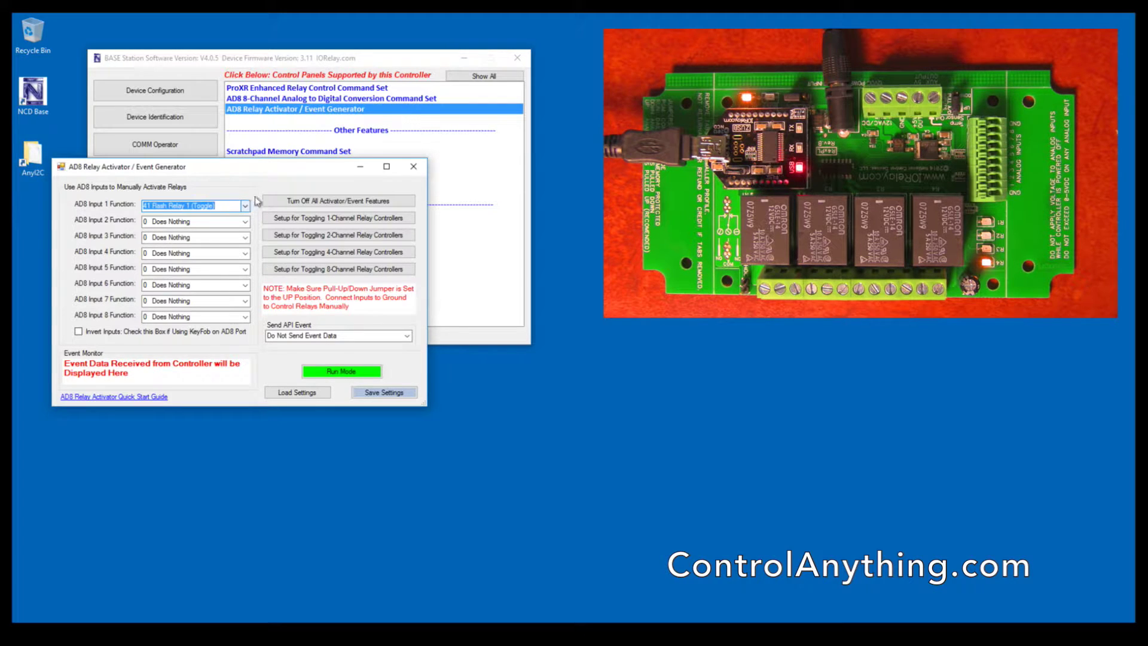
pyautogui.click(413, 167)
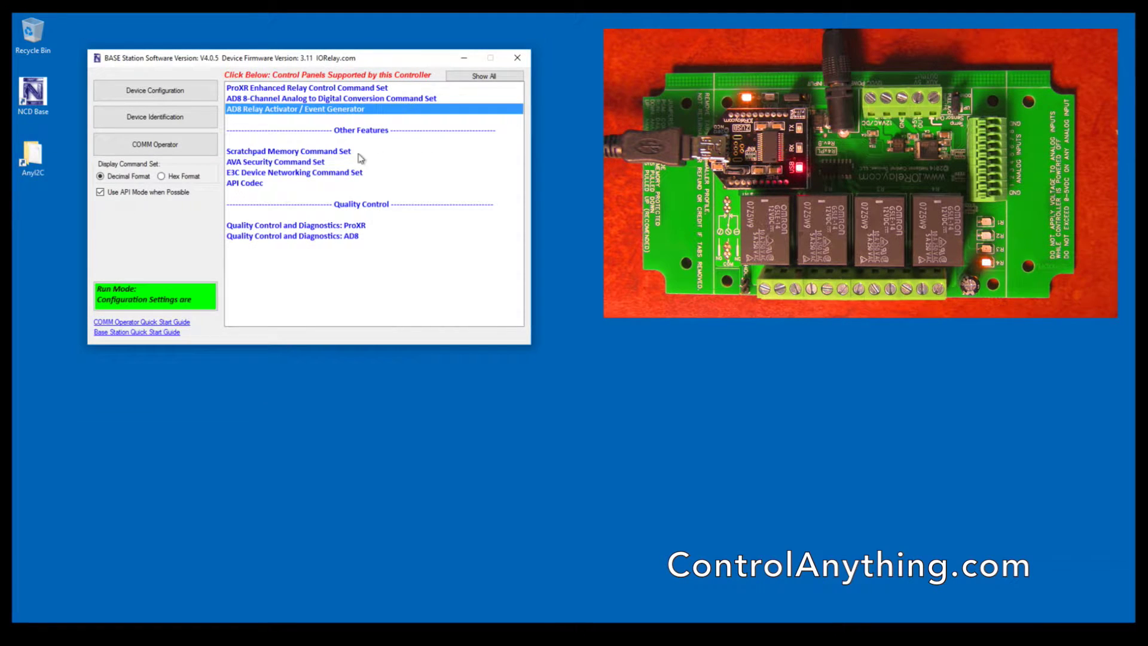
pyautogui.click(293, 150)
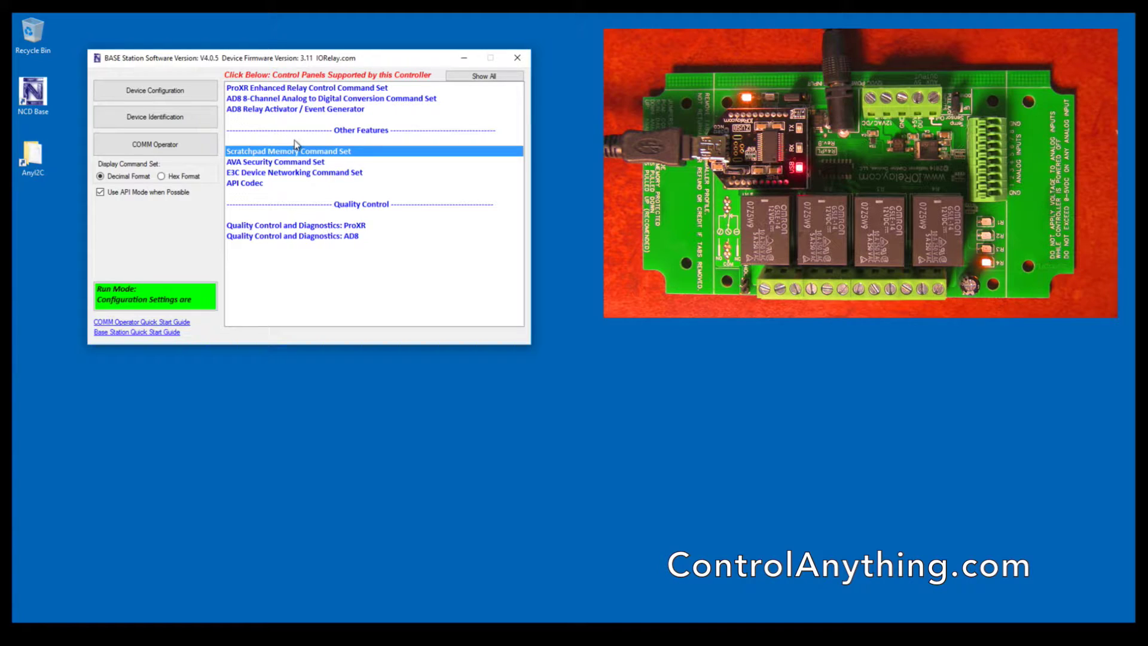
# Step: Move the Device Memory Features window aside to show its eight scratchpad fields holding 1 through 8
pyautogui.moveTo(299, 132); pyautogui.dragTo(244, 161)
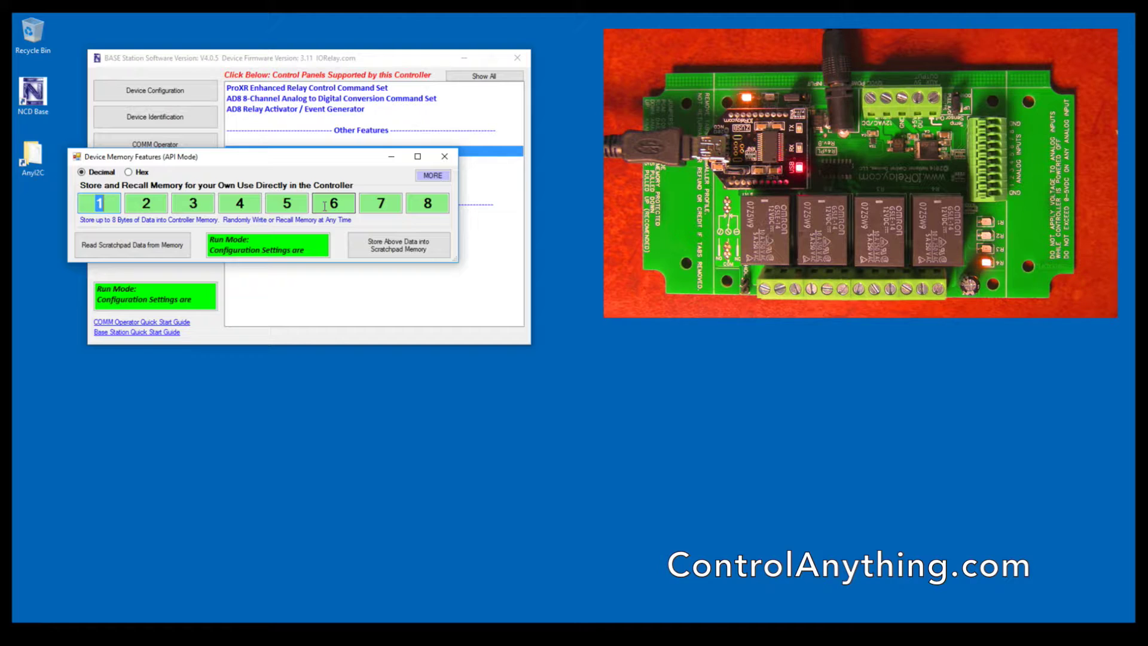
# Step: Close Device Memory, review and close the AVA Device Security window, then open E3C Device Networking
pyautogui.click(446, 153)
pyautogui.click(278, 161)
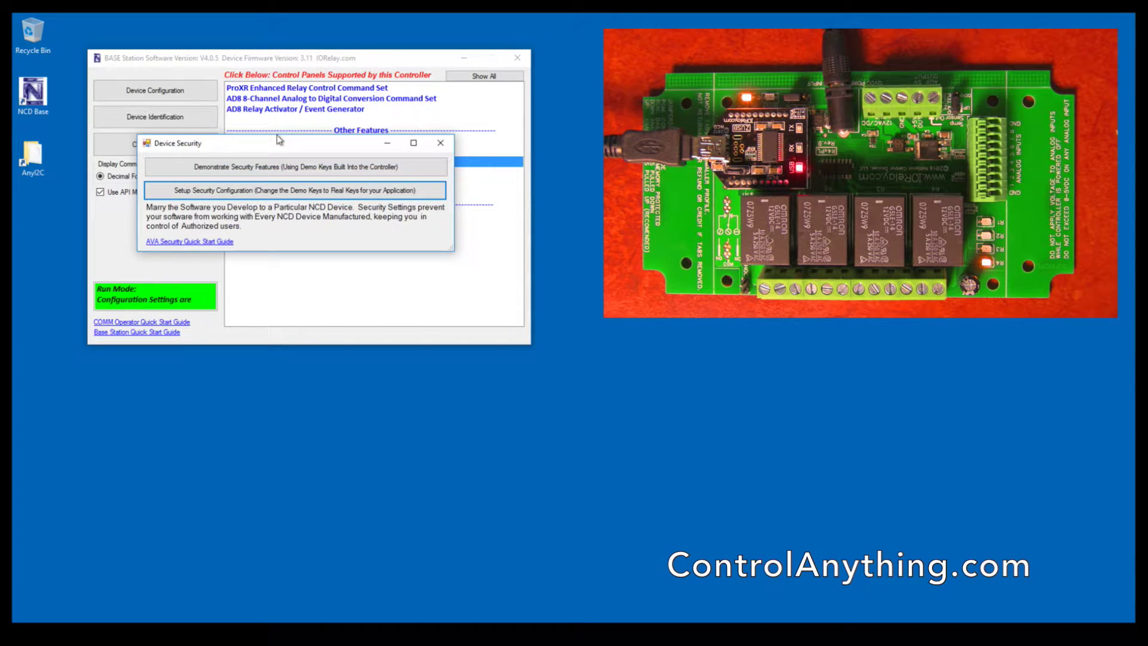
pyautogui.moveTo(277, 140); pyautogui.dragTo(204, 191)
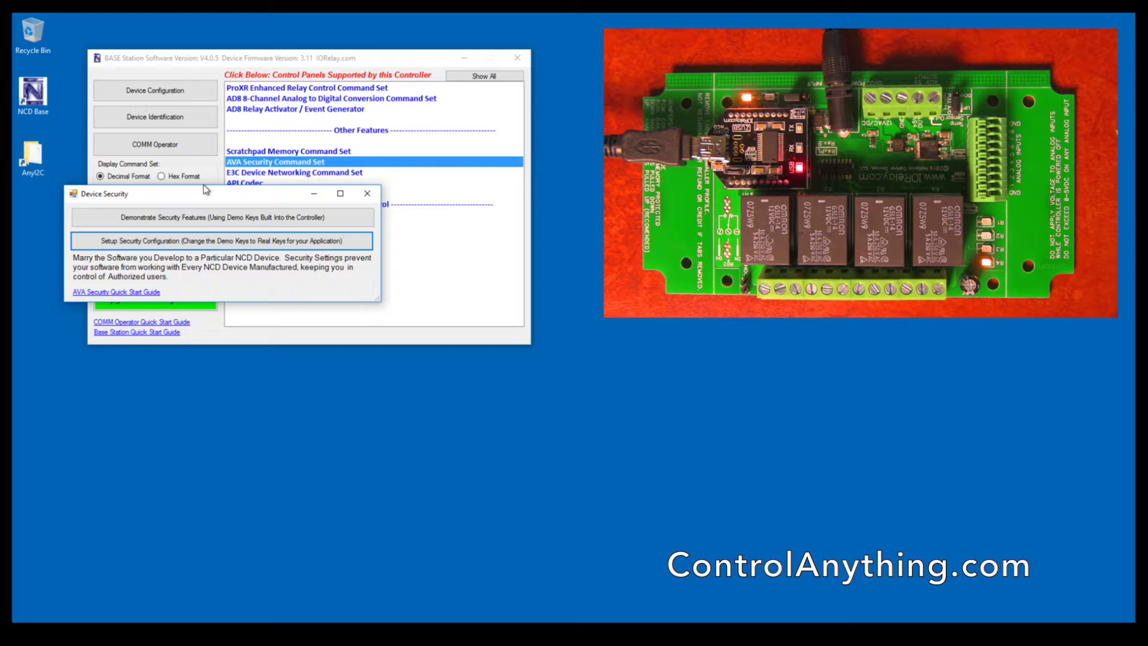
pyautogui.moveTo(203, 185); pyautogui.dragTo(208, 181)
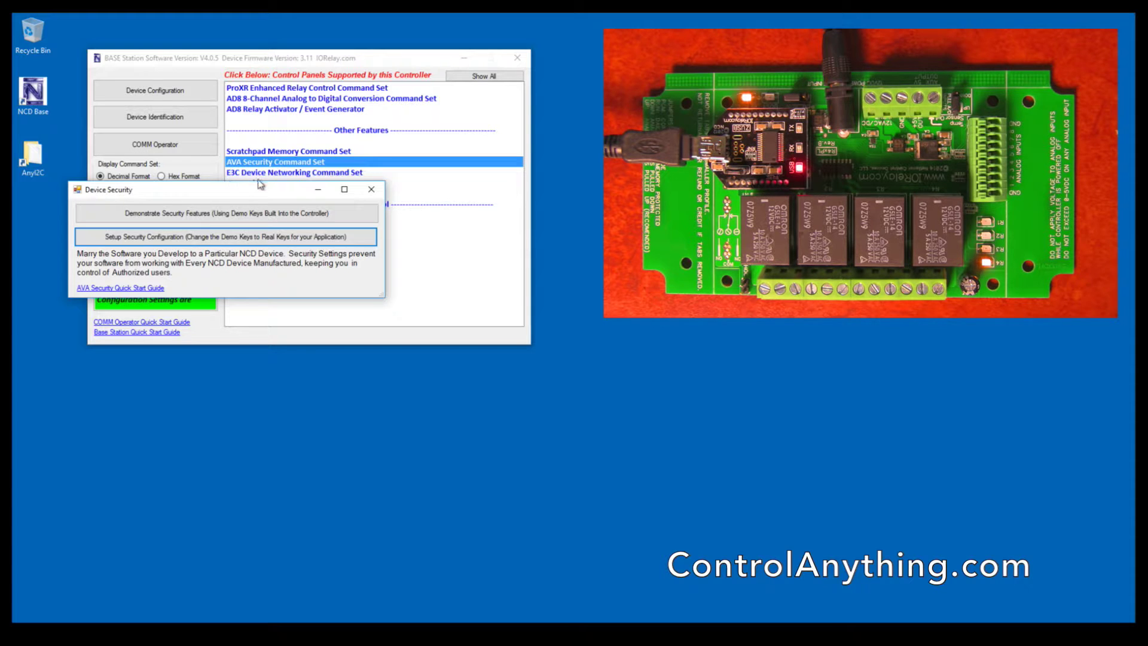
pyautogui.click(372, 189)
pyautogui.click(284, 172)
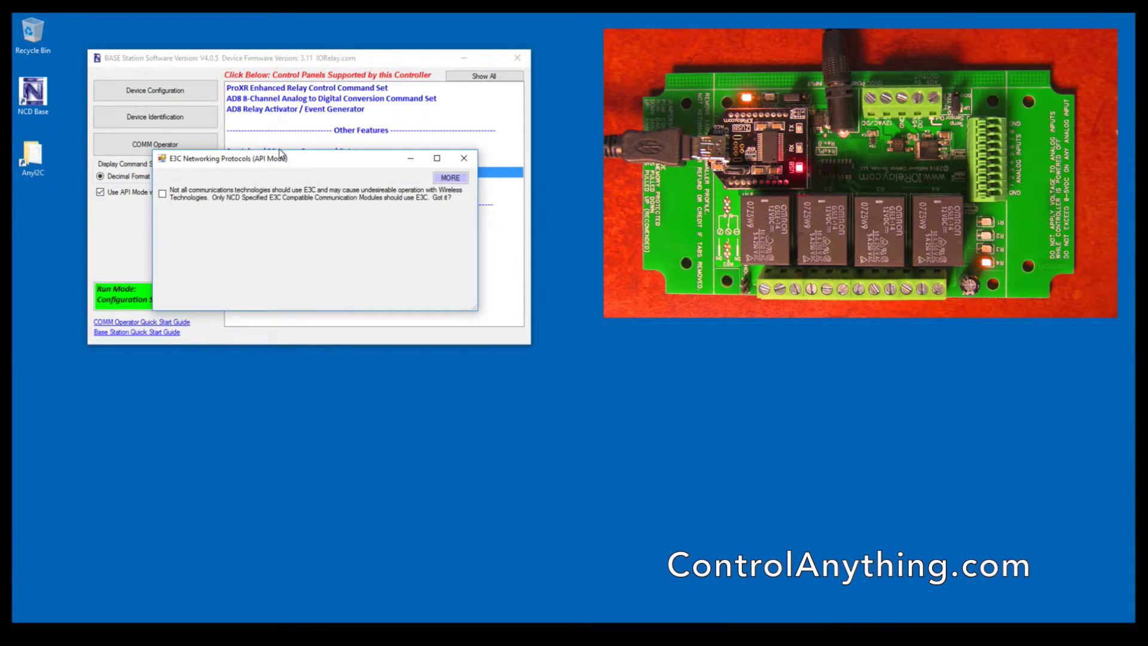
# Step: Tick 'Got it?' in the E3C Networking Protocols window to reveal its controls, then close it
pyautogui.moveTo(284, 157); pyautogui.dragTo(157, 197)
pyautogui.click(44, 229)
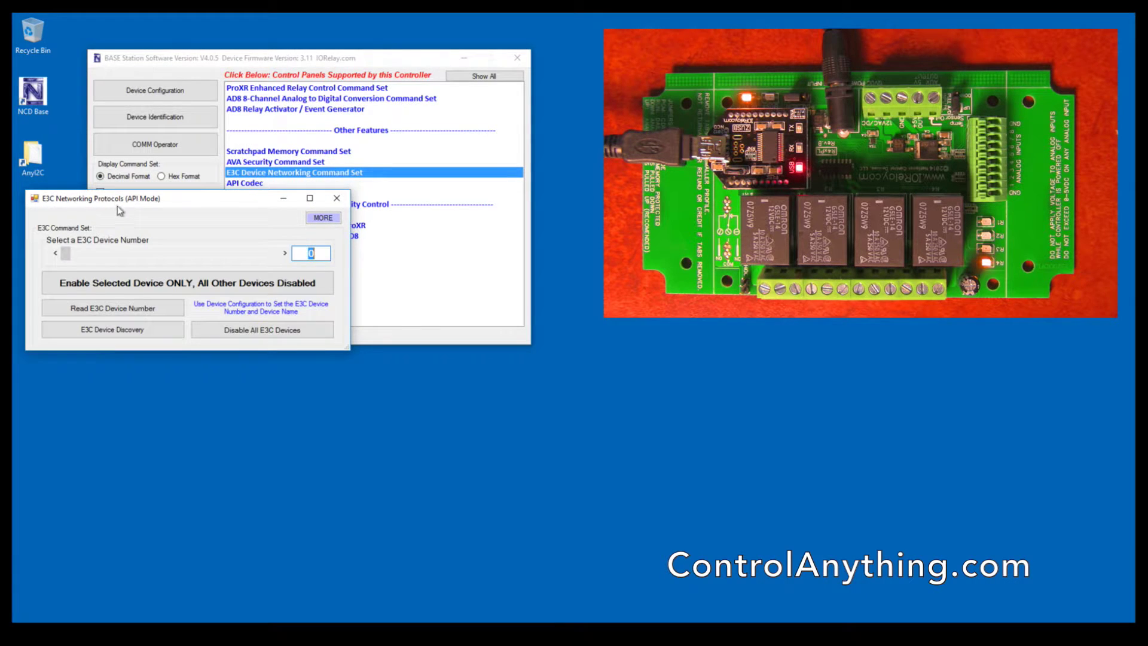
pyautogui.moveTo(128, 198); pyautogui.dragTo(137, 200)
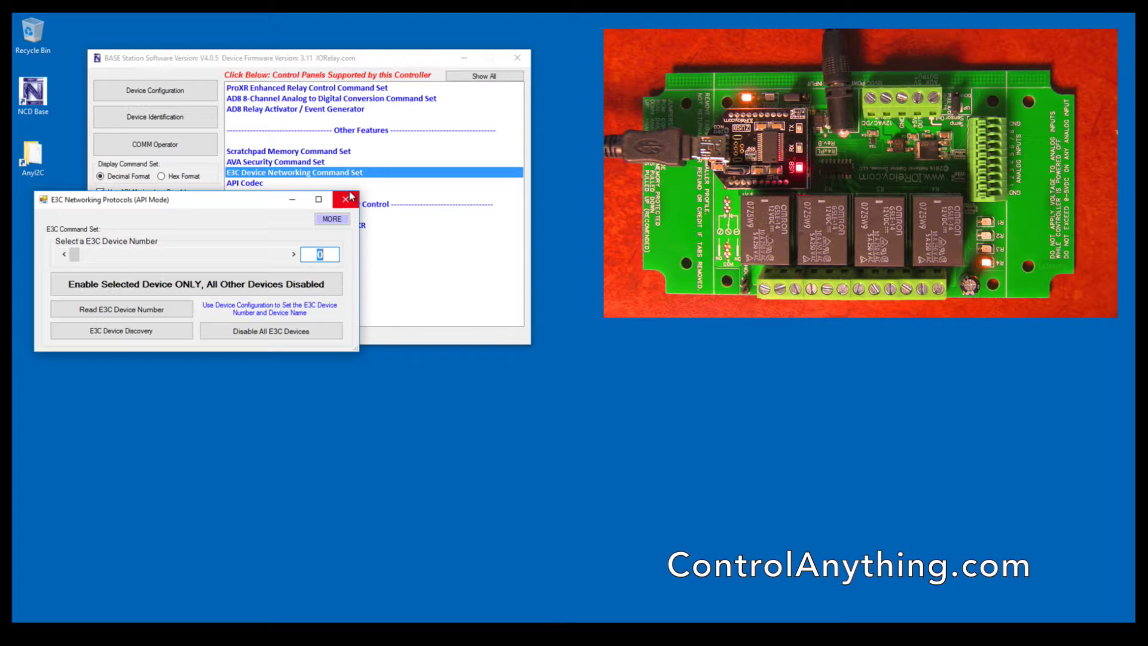
pyautogui.click(351, 198)
pyautogui.click(253, 183)
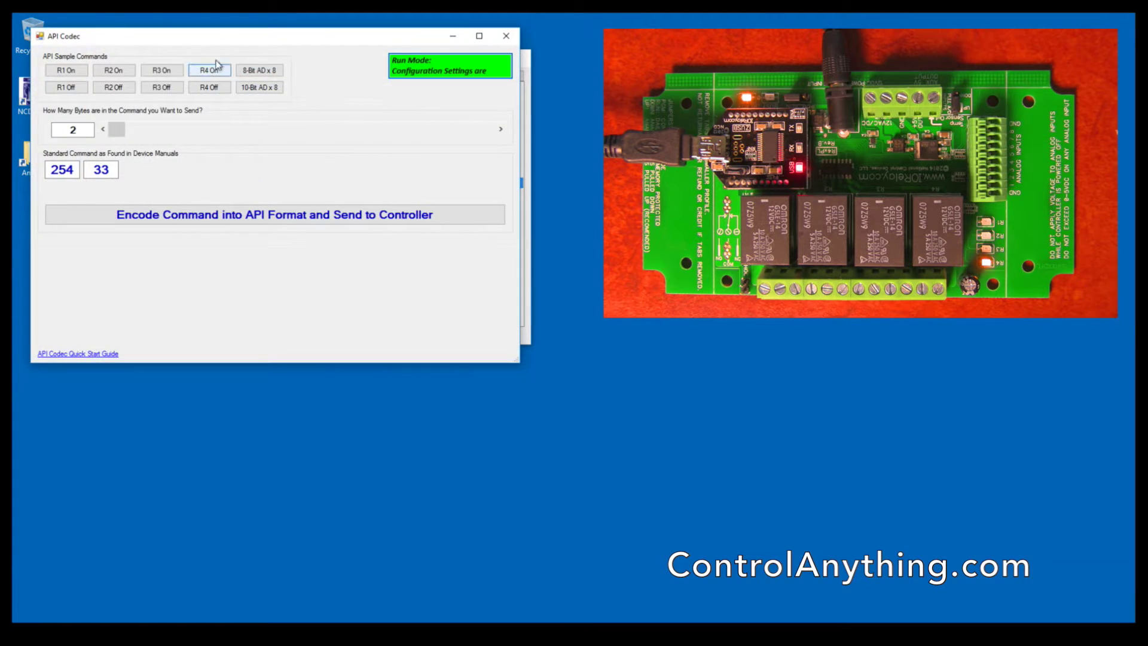
pyautogui.moveTo(219, 37); pyautogui.dragTo(225, 177)
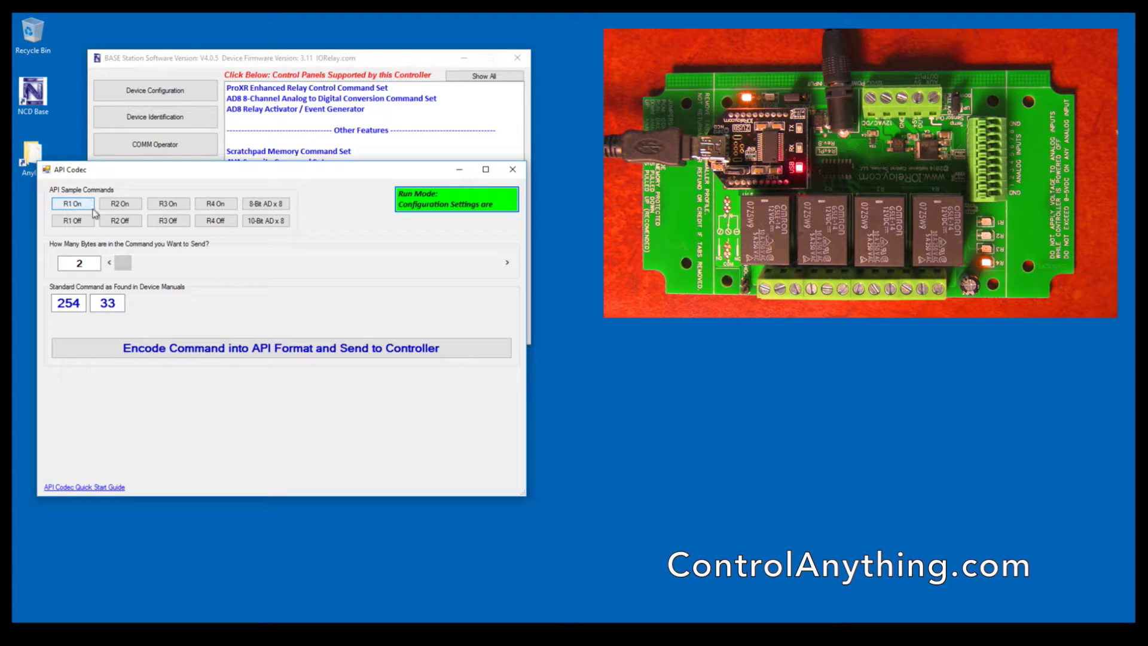
pyautogui.click(250, 347)
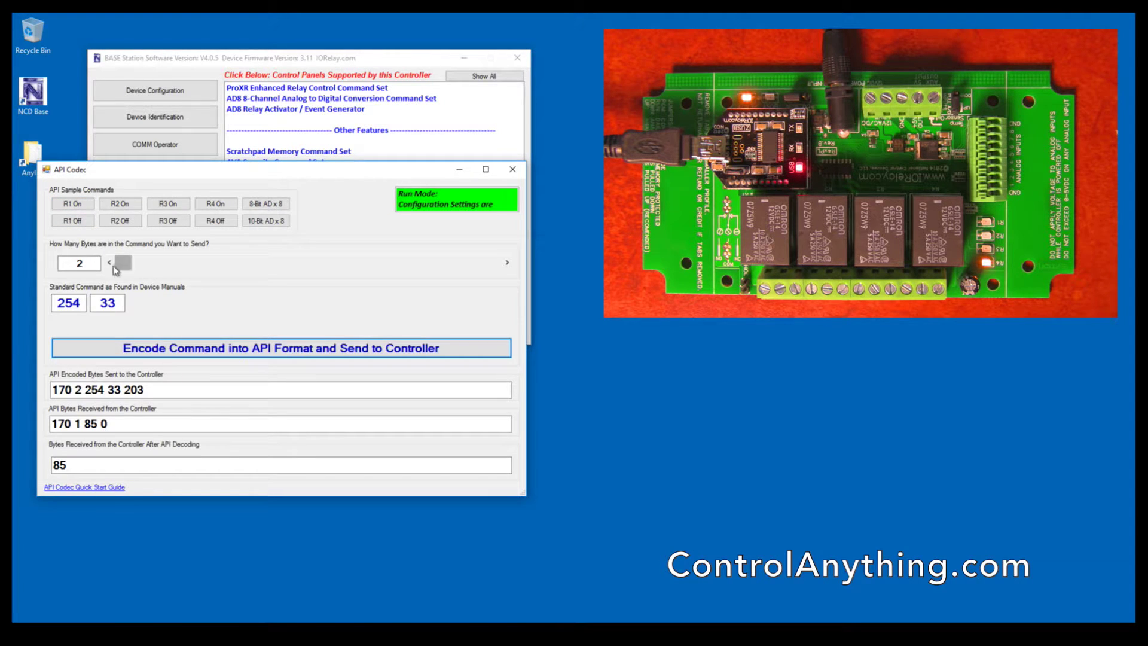
pyautogui.doubleClick(56, 302)
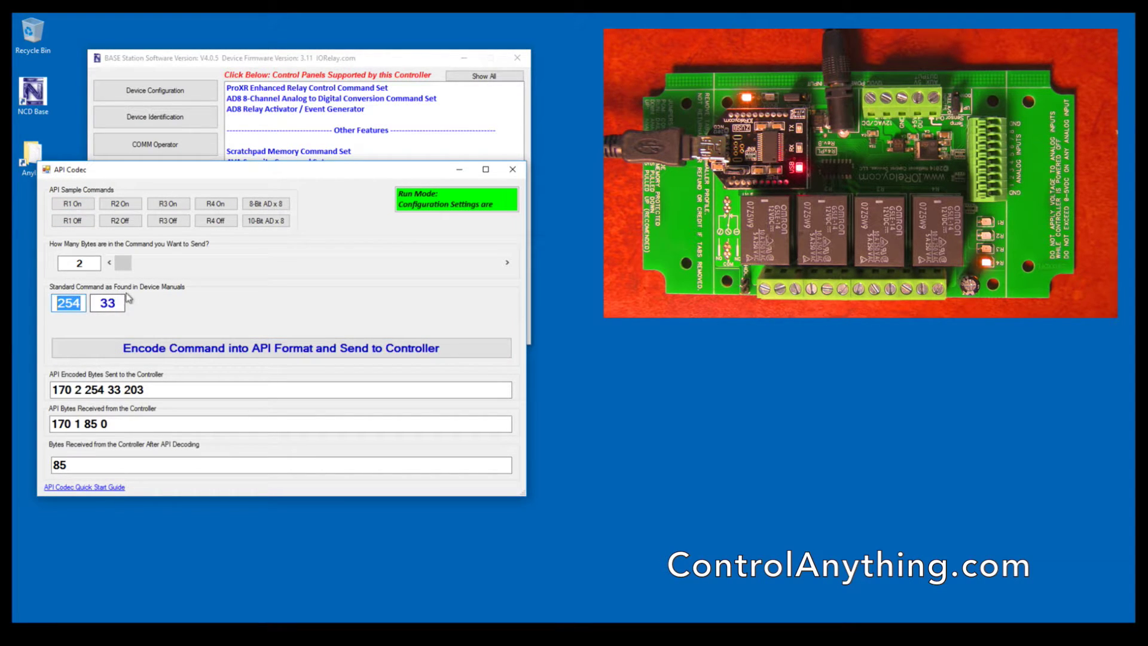
pyautogui.moveTo(104, 303); pyautogui.dragTo(115, 302)
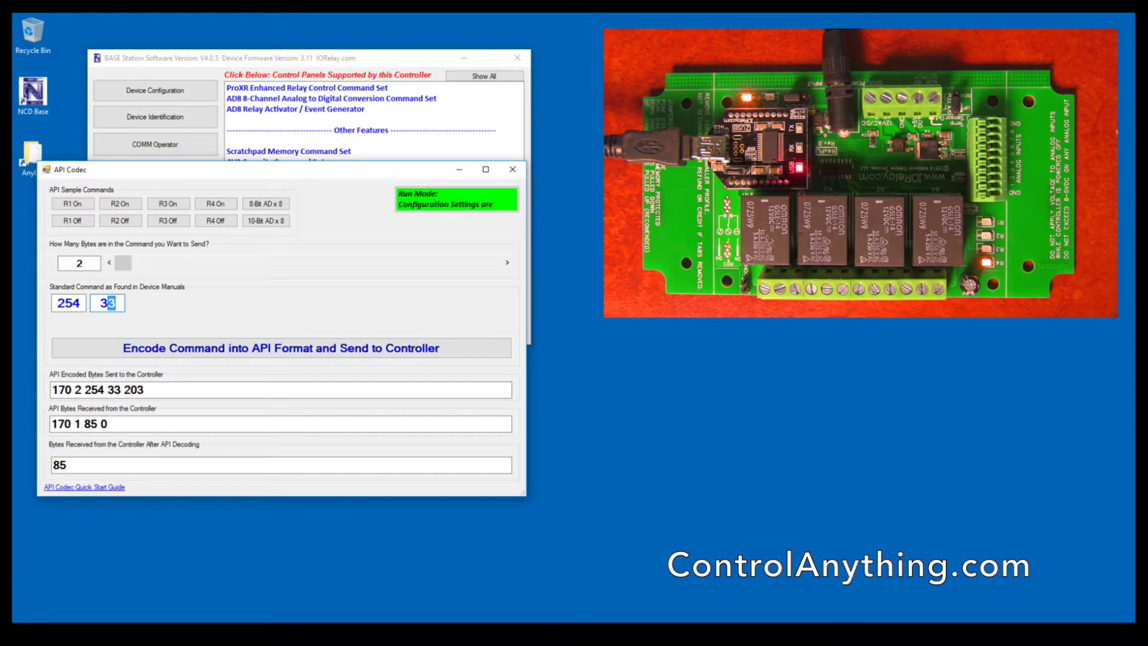
pyautogui.moveTo(147, 390); pyautogui.dragTo(50, 400)
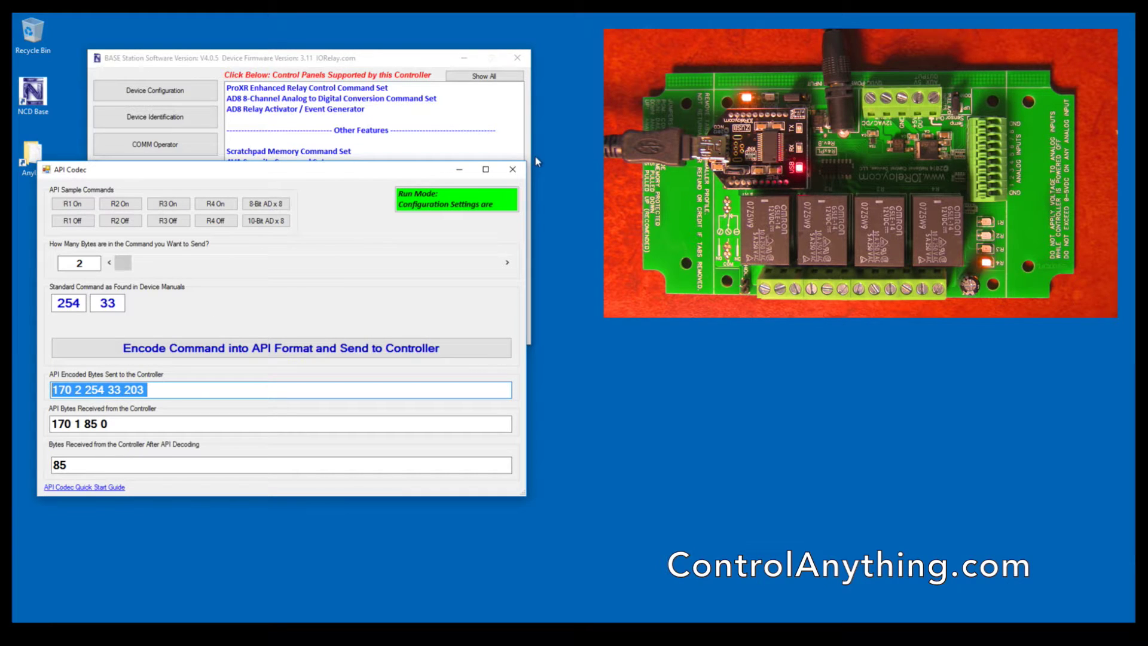
pyautogui.click(512, 170)
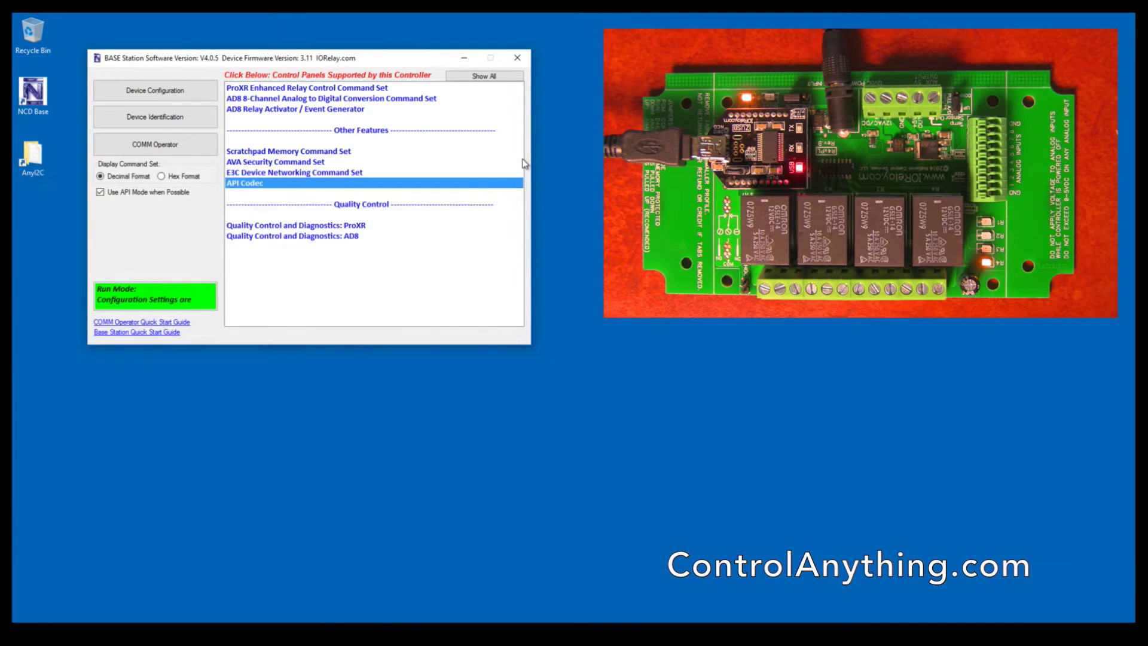
pyautogui.click(315, 225)
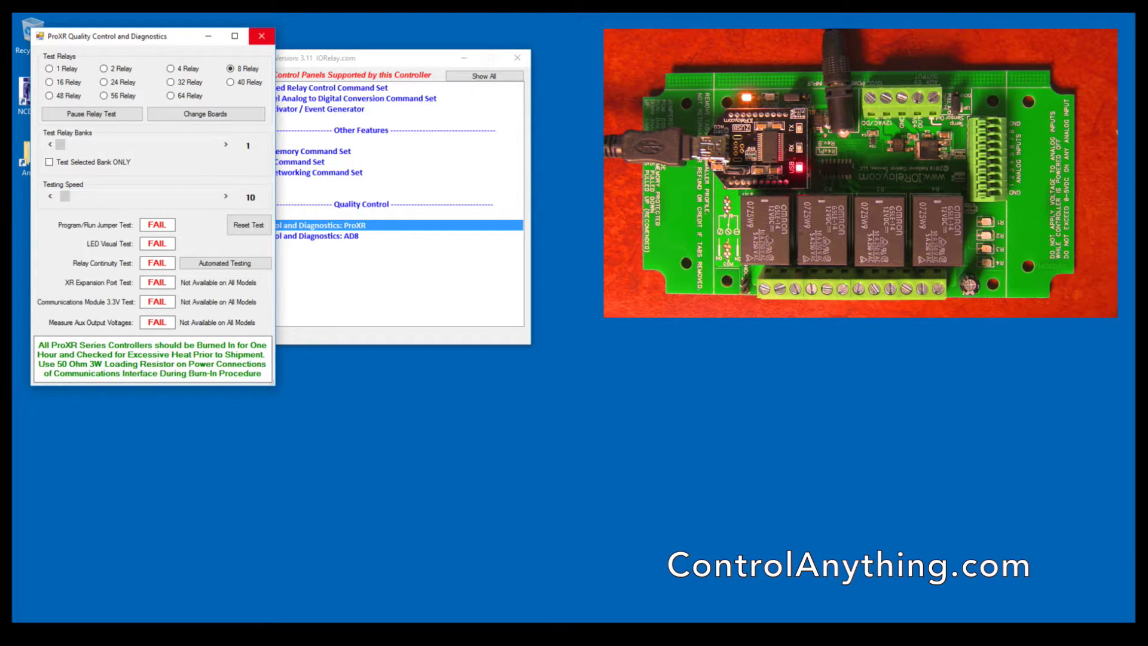
pyautogui.click(261, 36)
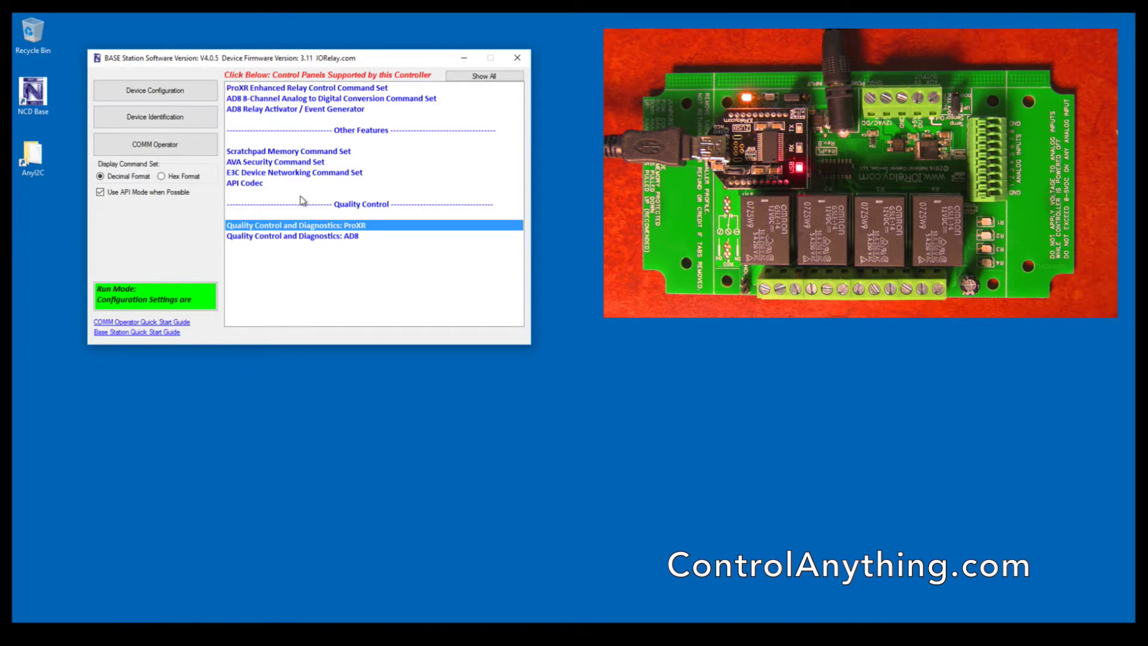
pyautogui.doubleClick(294, 236)
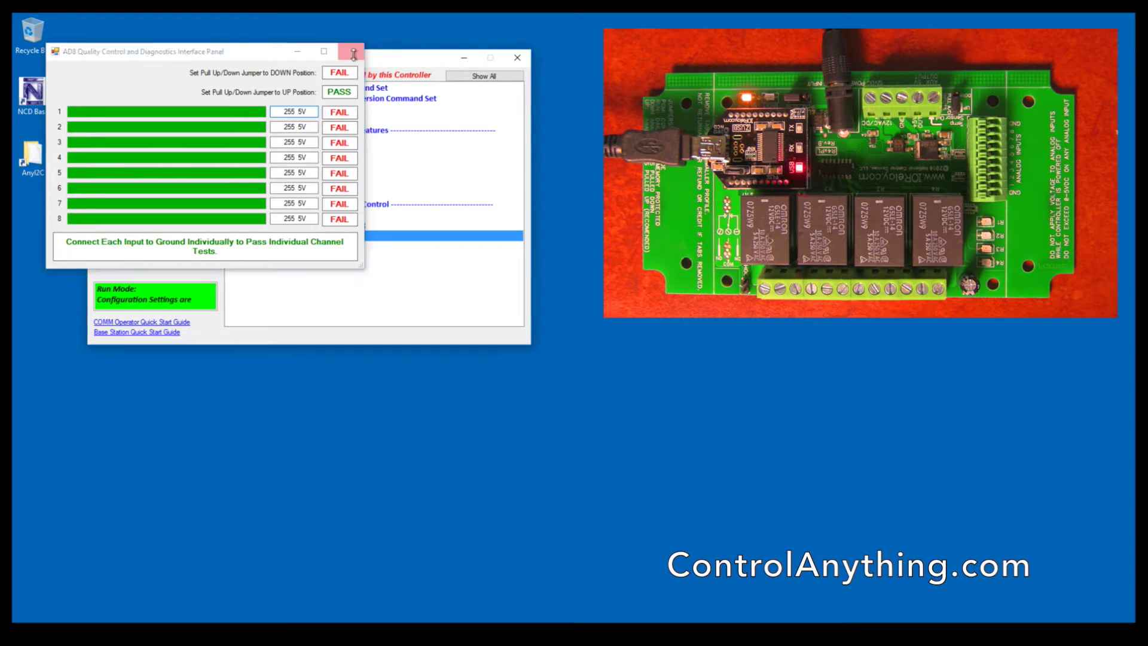
pyautogui.click(351, 51)
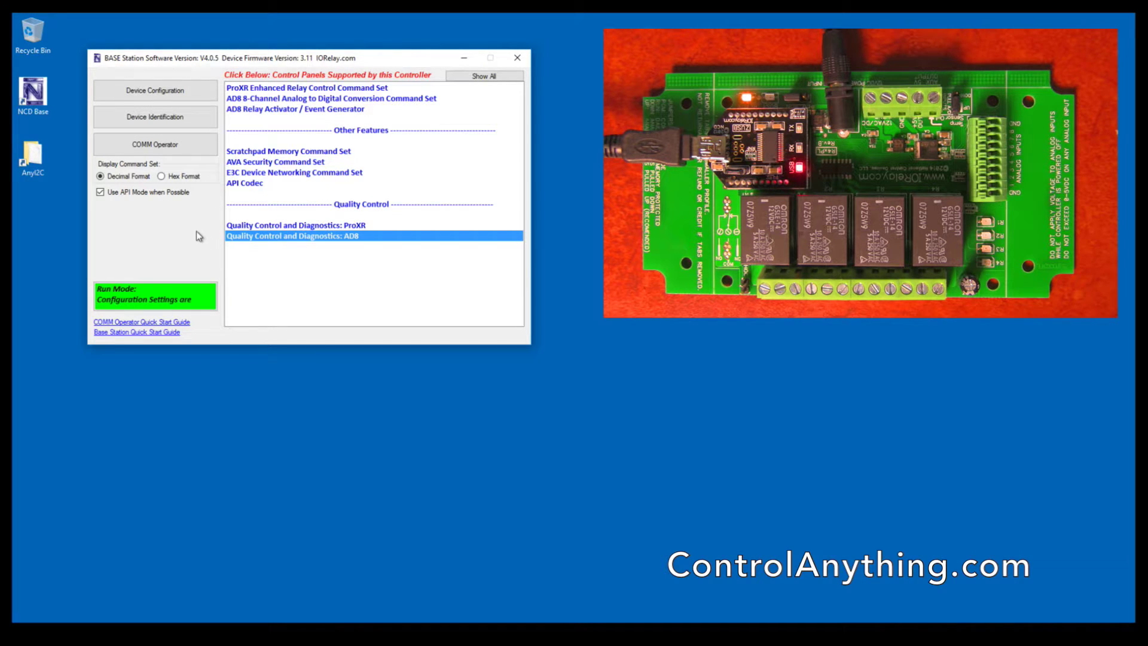
pyautogui.click(153, 295)
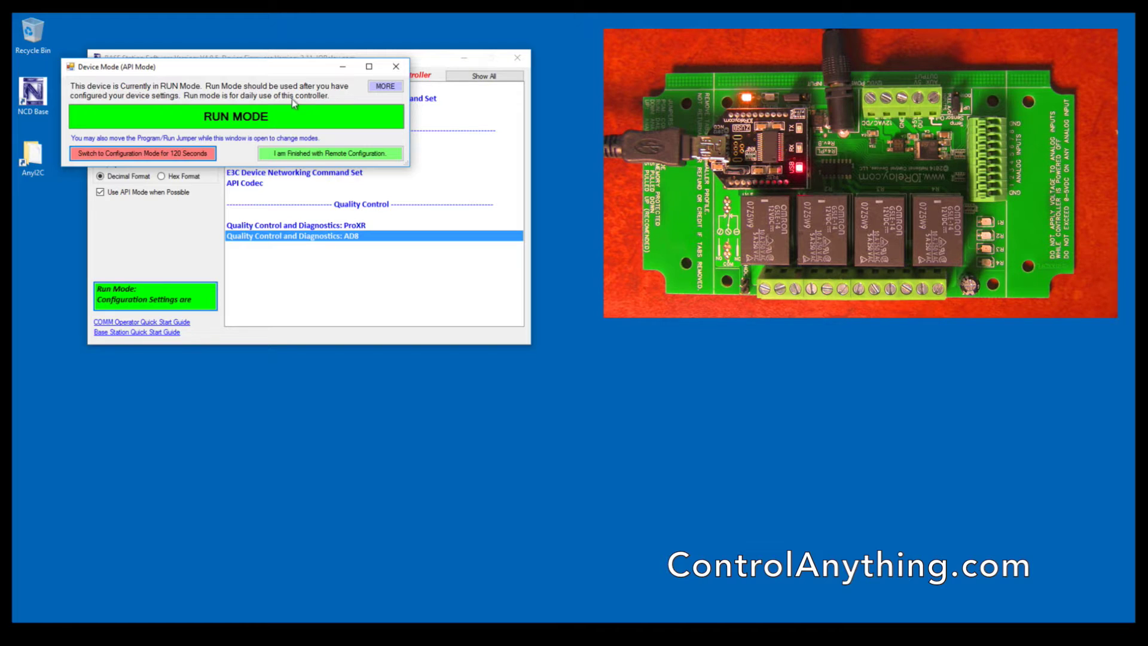
pyautogui.click(378, 84)
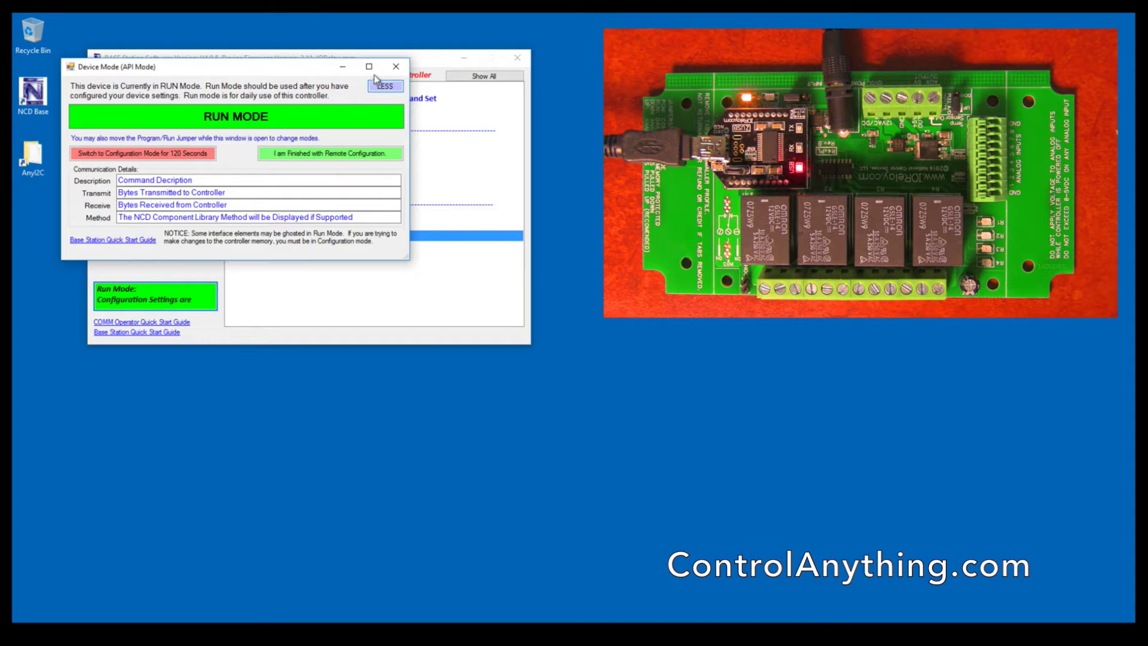
pyautogui.click(169, 152)
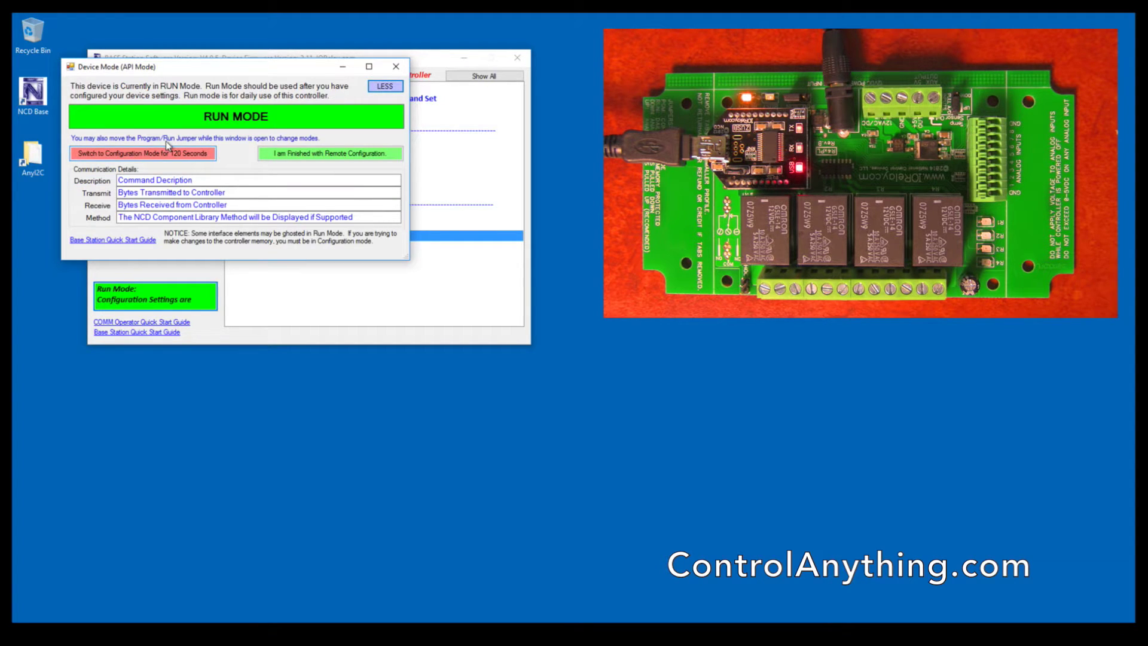
pyautogui.click(311, 151)
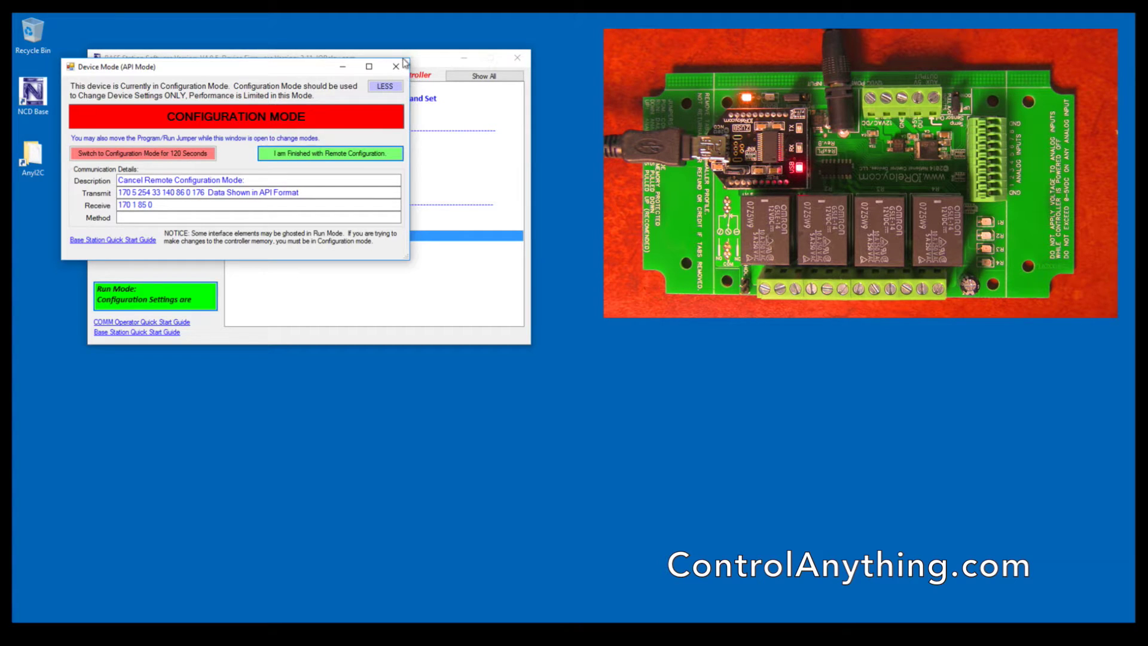
pyautogui.click(403, 61)
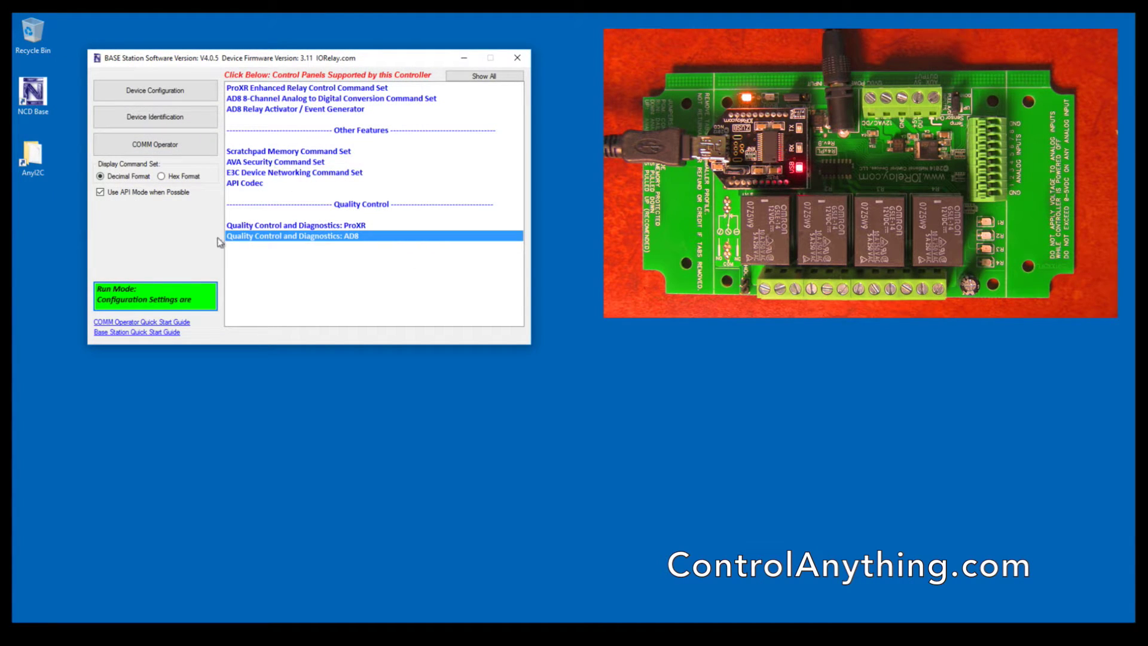
# Step: Open ProXR Enhanced with communication details shown, minimize the Edge download window, then close the panel
pyautogui.click(321, 87)
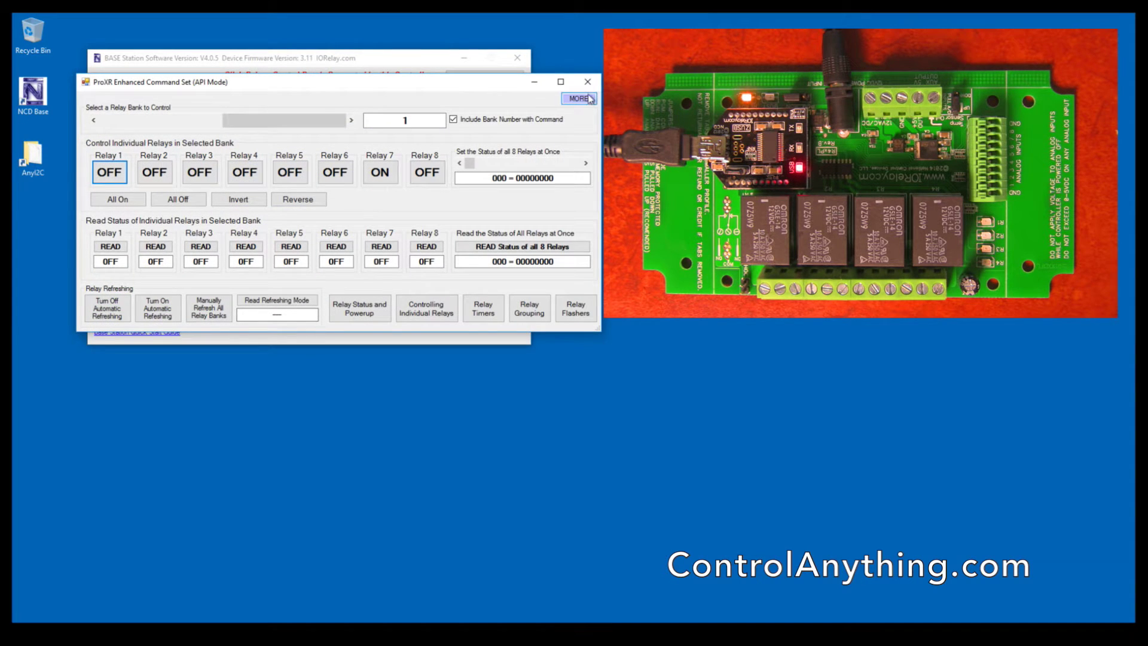
pyautogui.click(577, 99)
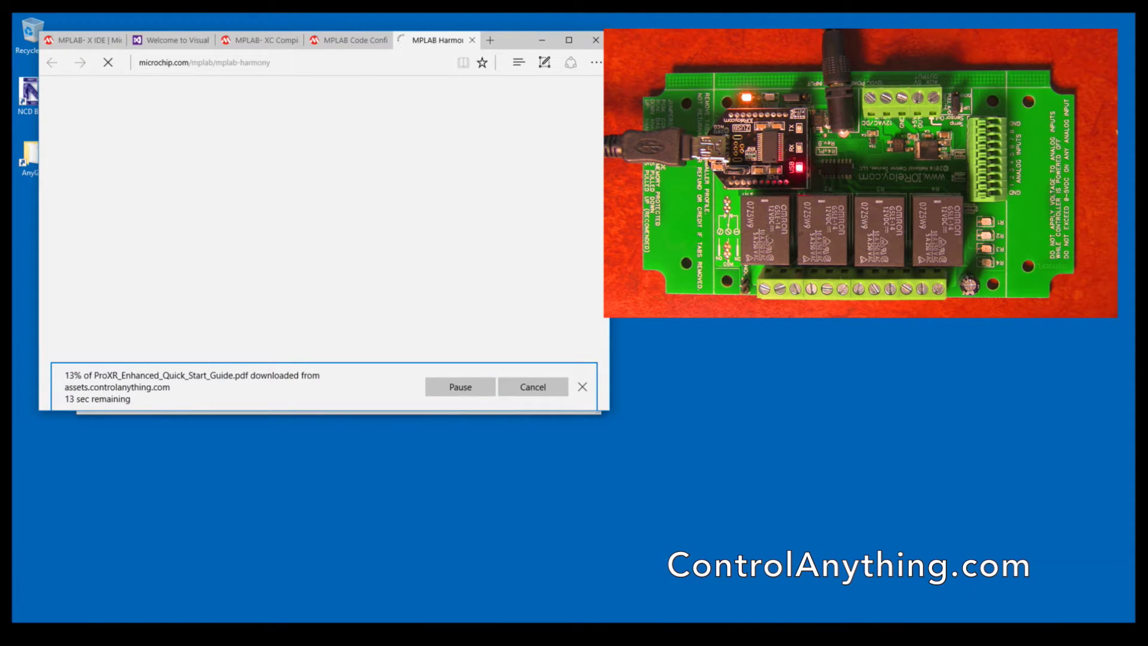
pyautogui.click(542, 39)
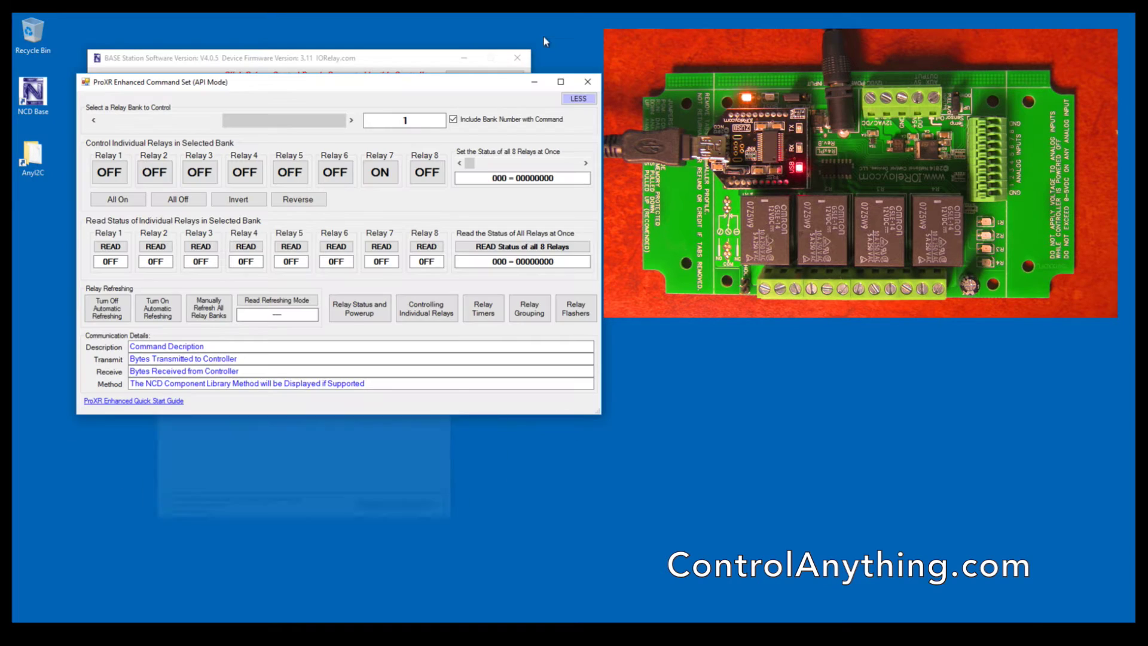
pyautogui.moveTo(376, 87); pyautogui.dragTo(372, 98)
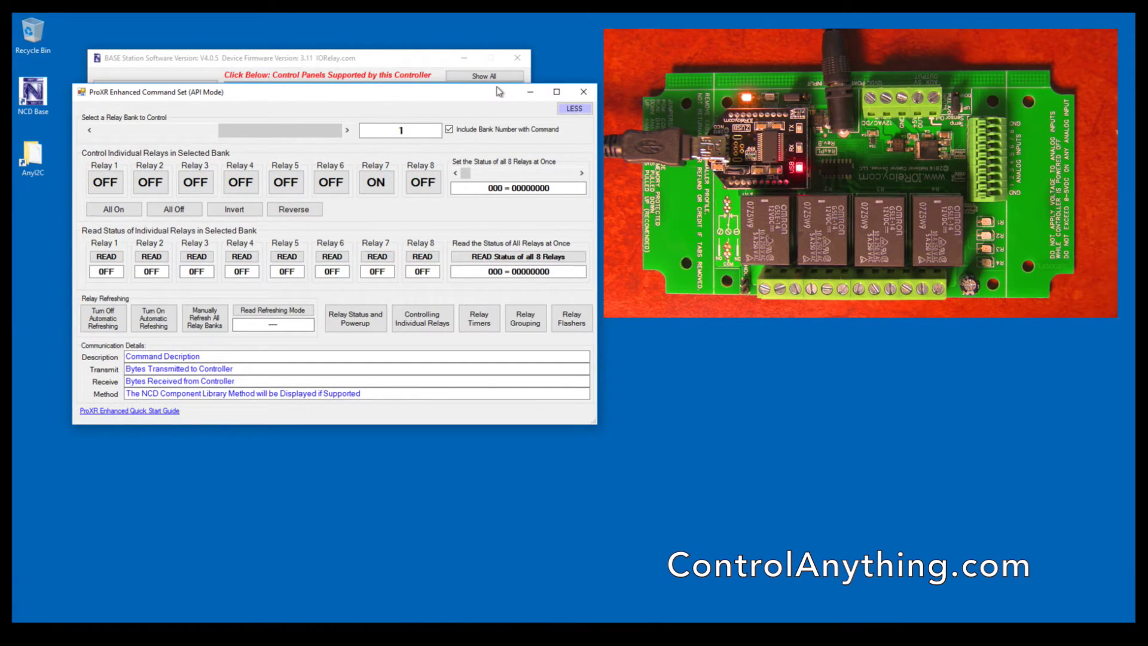
pyautogui.moveTo(495, 98); pyautogui.dragTo(489, 98)
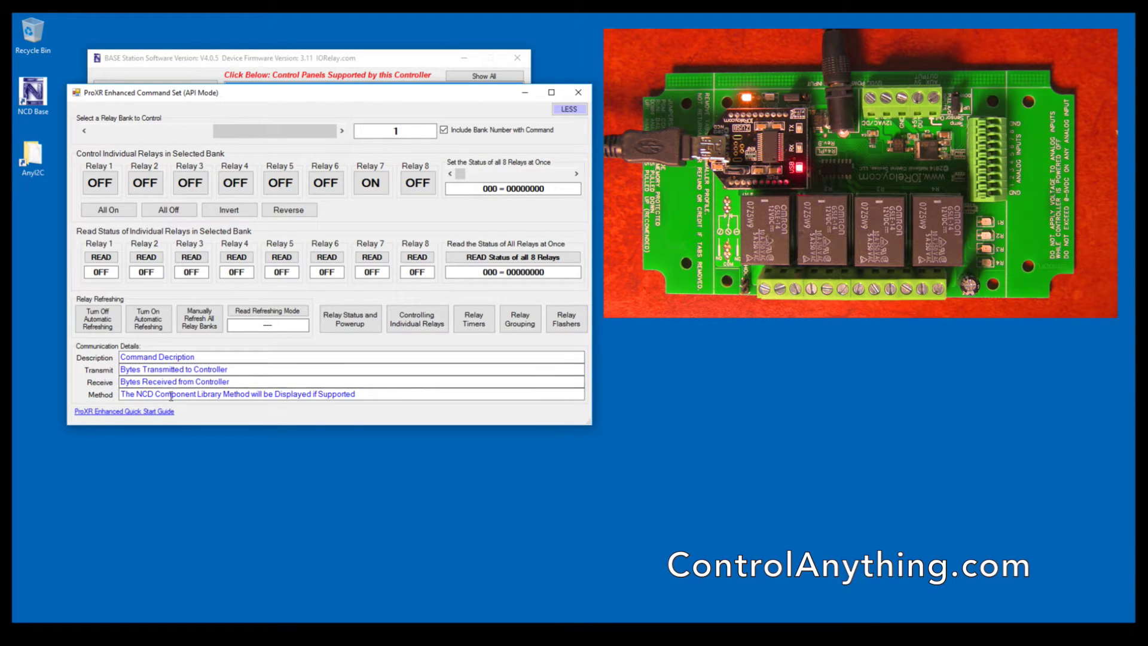
pyautogui.click(578, 92)
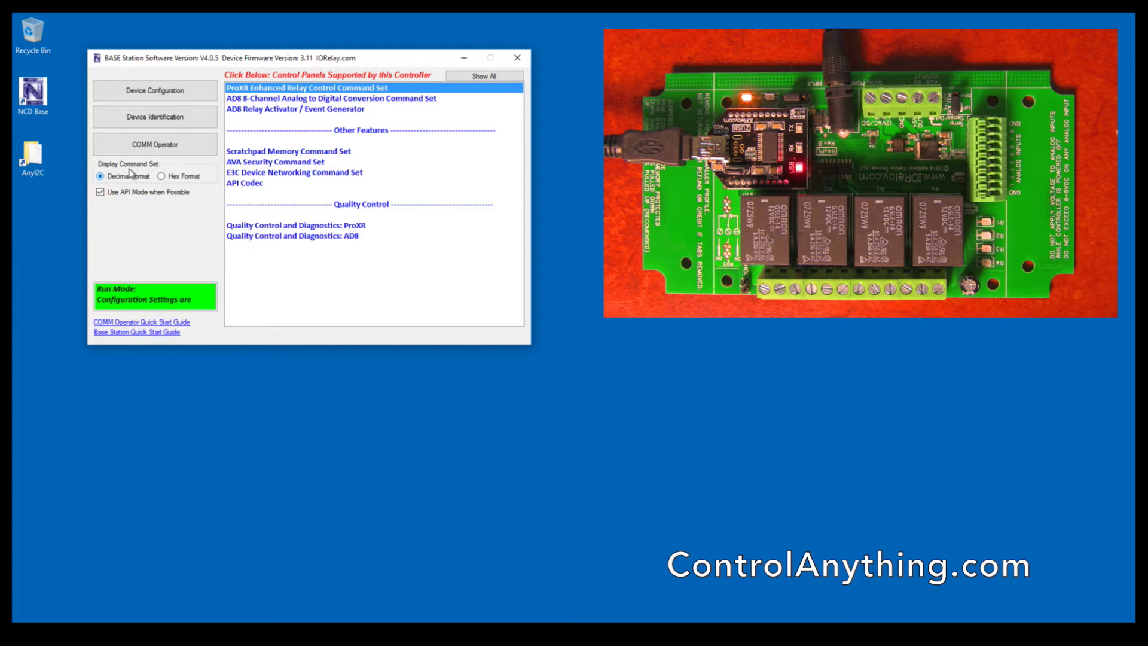
# Step: Switch to Hex Format, turn relay 1 on in ProXR Enhanced, and check the hex transmit bytes
pyautogui.click(159, 176)
pyautogui.click(264, 87)
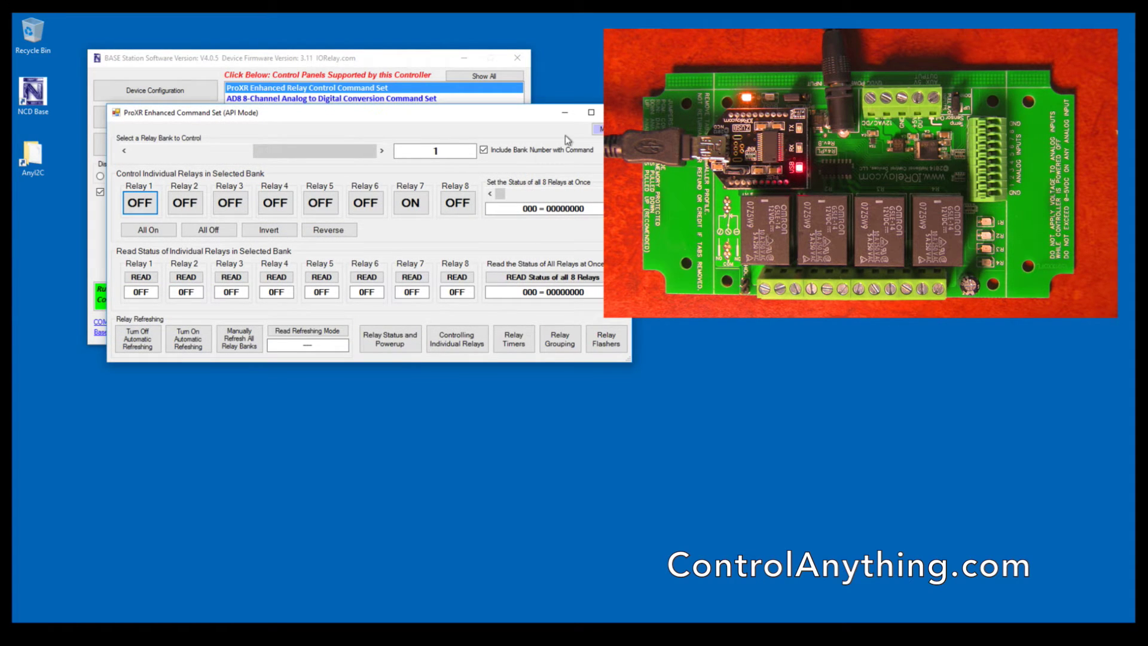
pyautogui.click(140, 203)
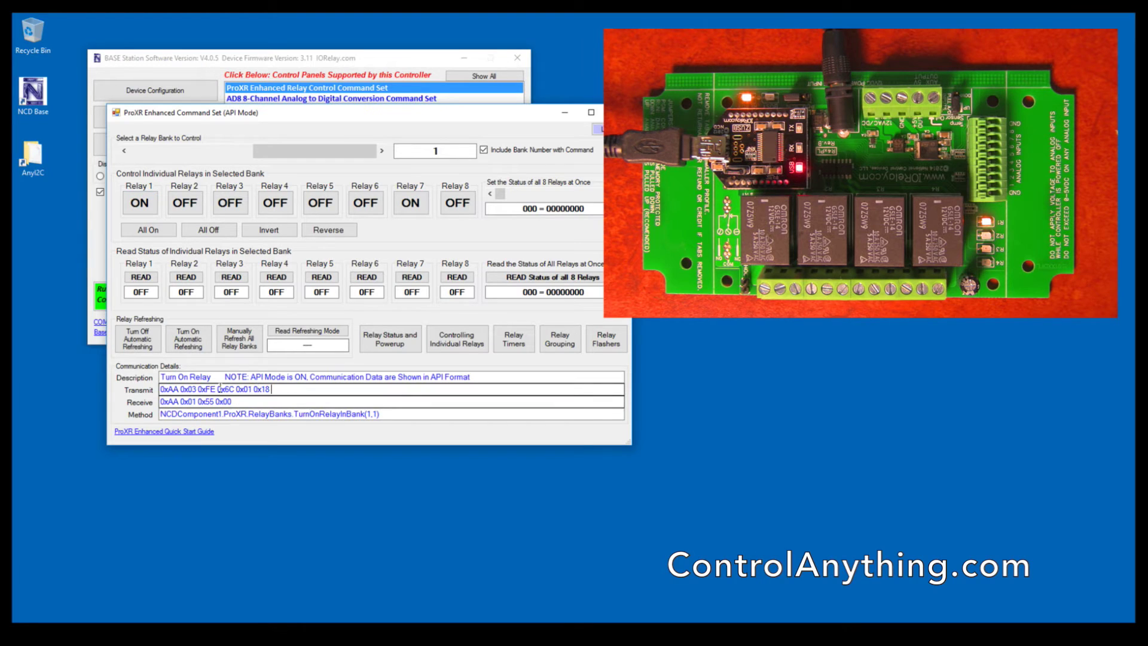
pyautogui.moveTo(273, 390); pyautogui.dragTo(146, 390)
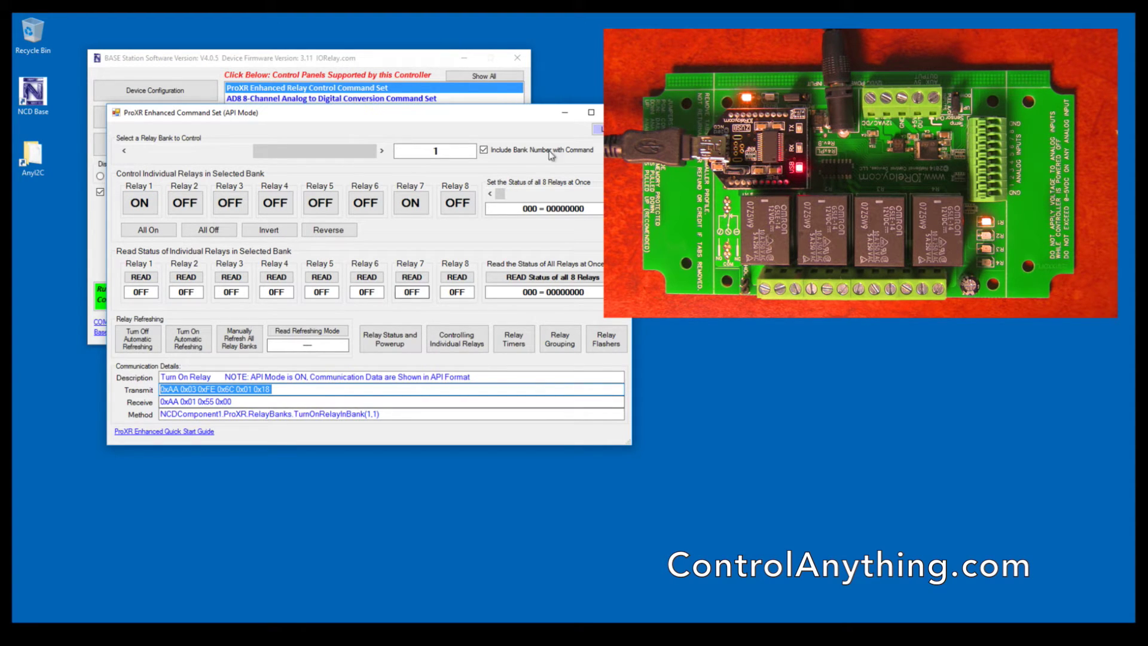
pyautogui.click(618, 113)
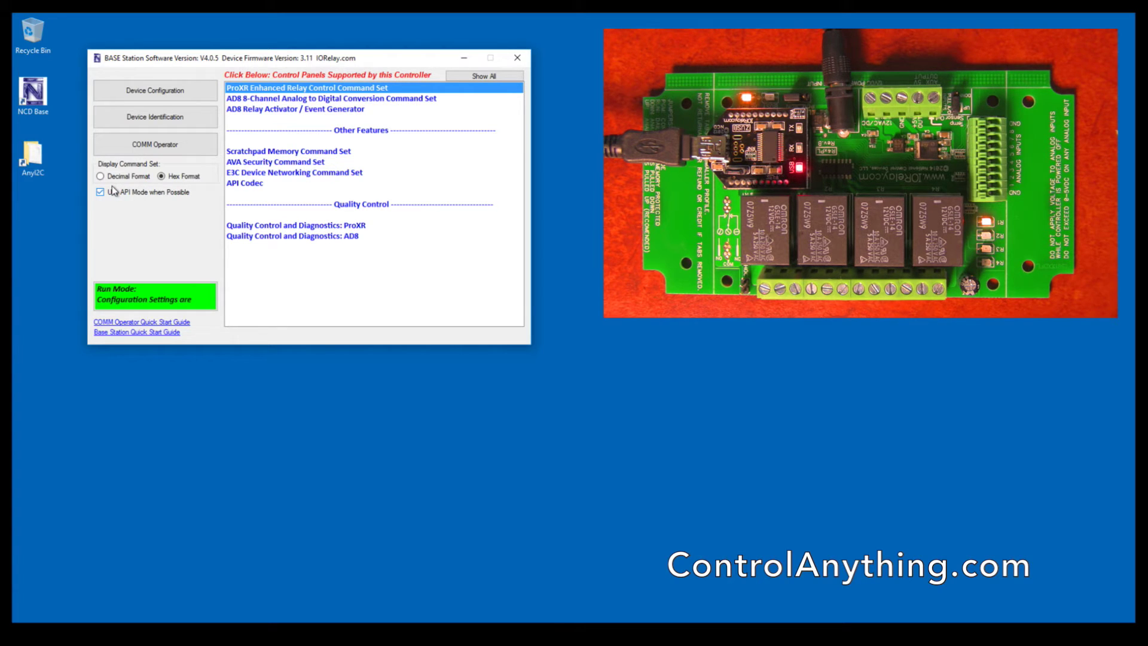
# Step: In the ProXR Enhanced panel, switch relay 1 off and highlight the command's leading 0xAA byte
pyautogui.click(297, 86)
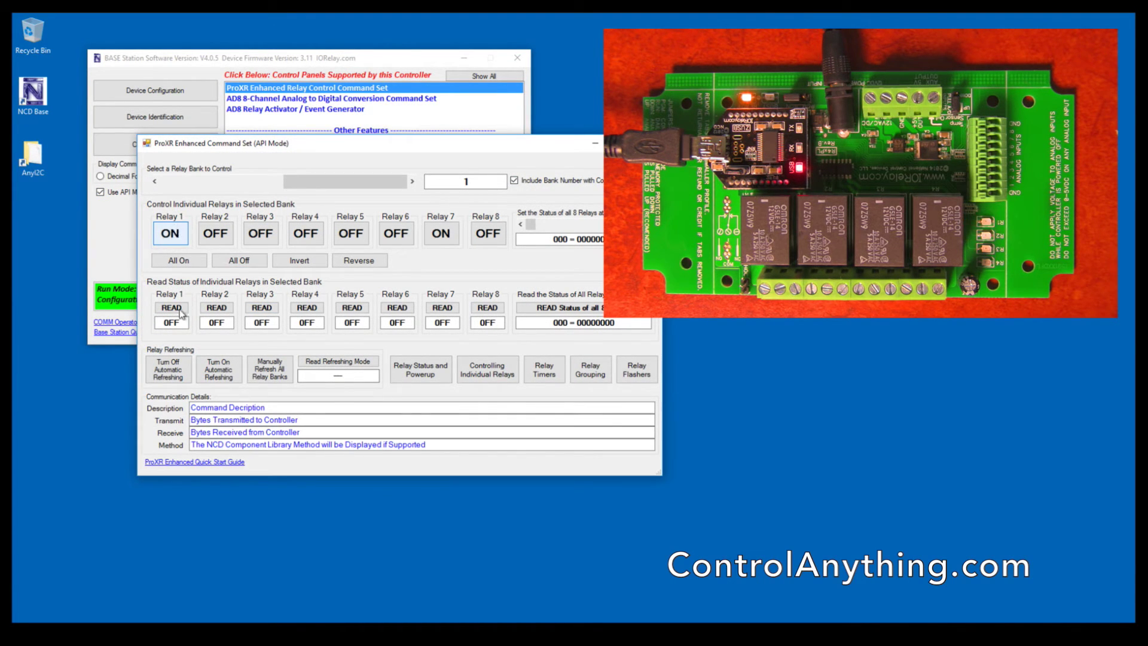
pyautogui.click(170, 233)
pyautogui.moveTo(212, 422)
pyautogui.mouseDown()
pyautogui.moveTo(185, 422)
pyautogui.moveTo(283, 421)
pyautogui.moveTo(191, 422)
pyautogui.mouseUp()
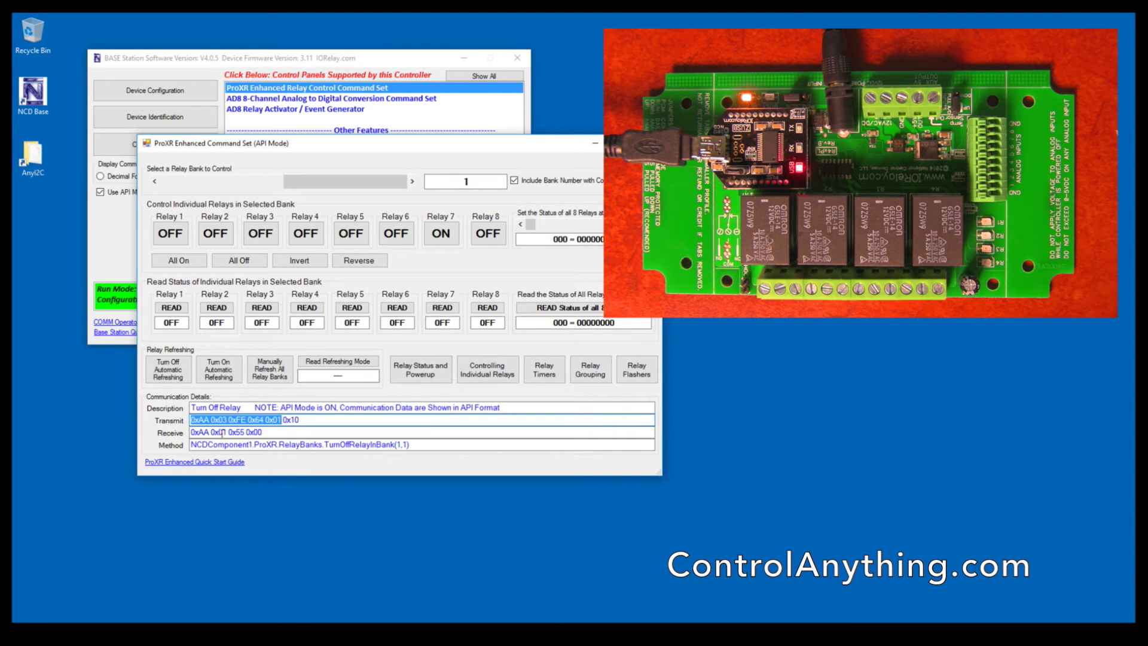
# Step: Inspect the controller's hex reply 0xAA 0x01 0x55 0x00, then close the relay panel
pyautogui.moveTo(262, 432); pyautogui.dragTo(228, 433)
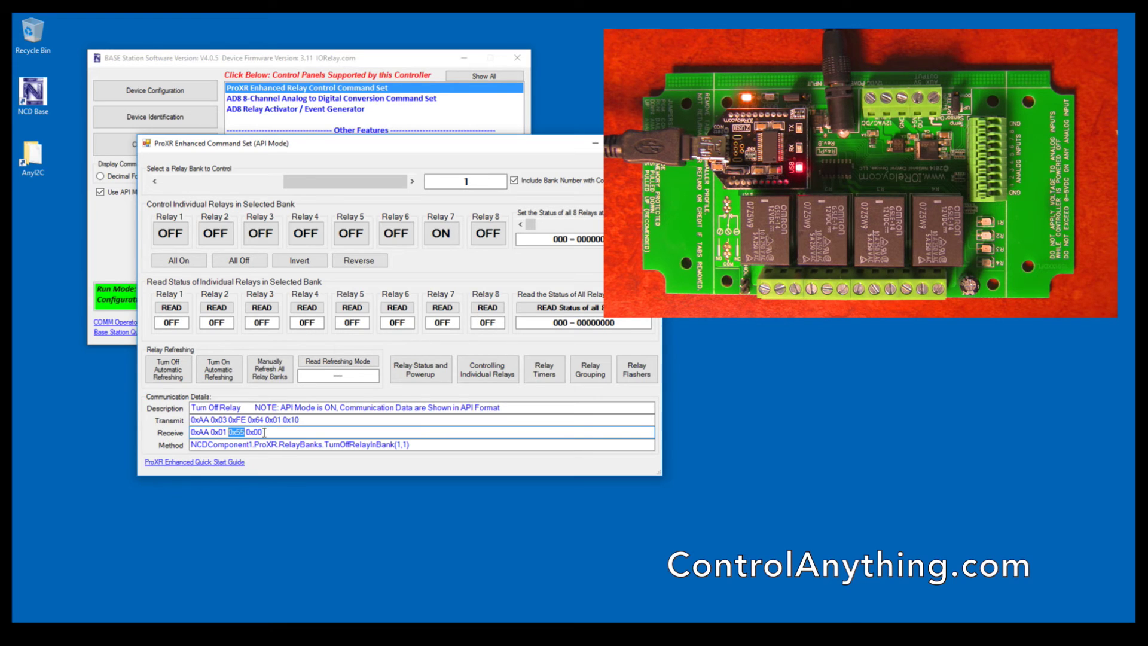
pyautogui.moveTo(264, 432); pyautogui.dragTo(252, 433)
pyautogui.click(246, 432)
pyautogui.moveTo(243, 432); pyautogui.dragTo(196, 432)
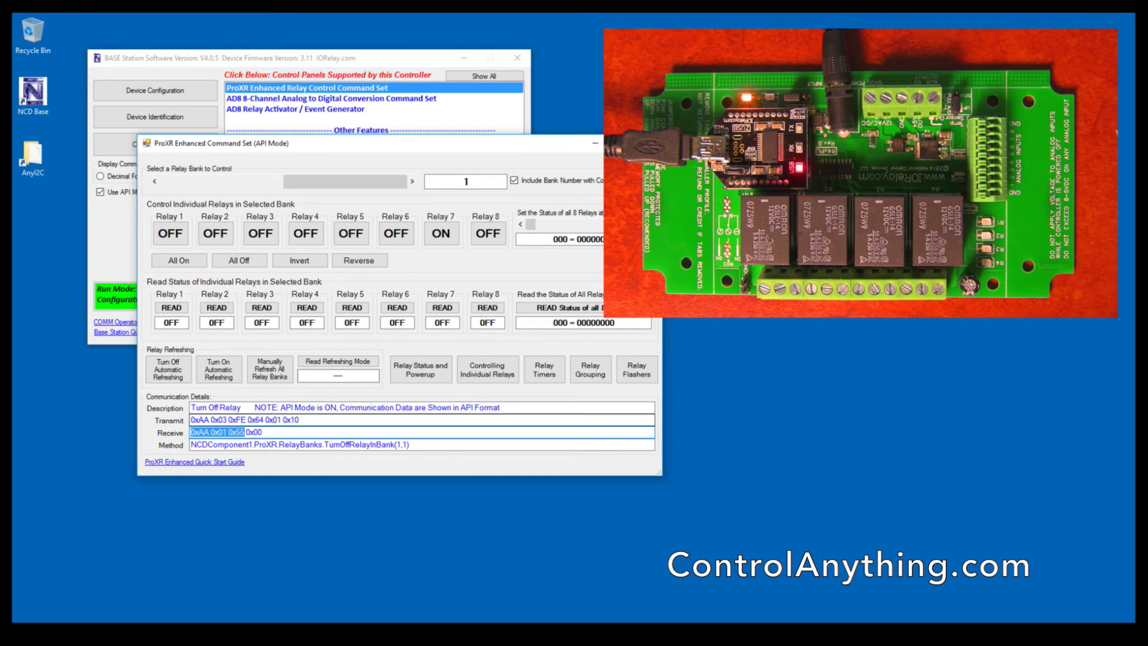
pyautogui.click(649, 143)
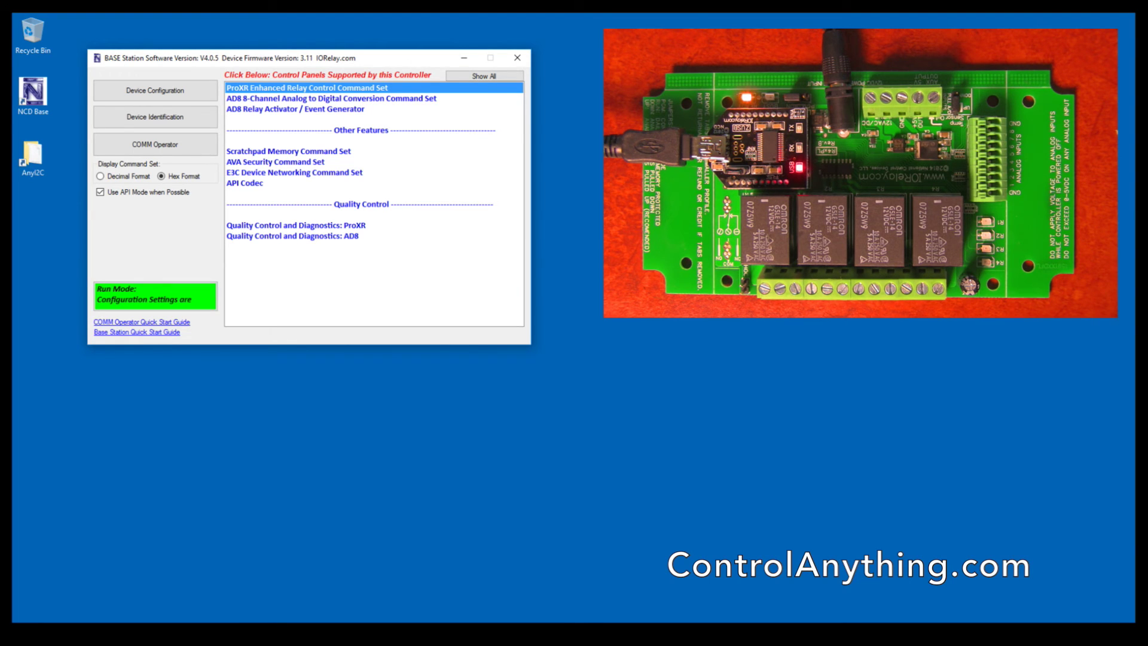